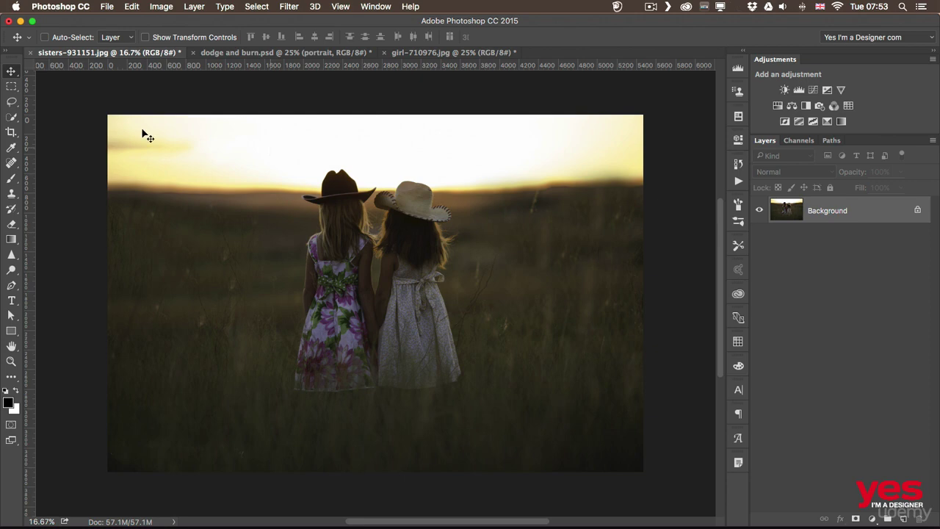
- Open the Dodge/Burn/Sponge flyout in the toolbar for the sunset photo
{"action": "left_click", "coordinate": [11, 272]}
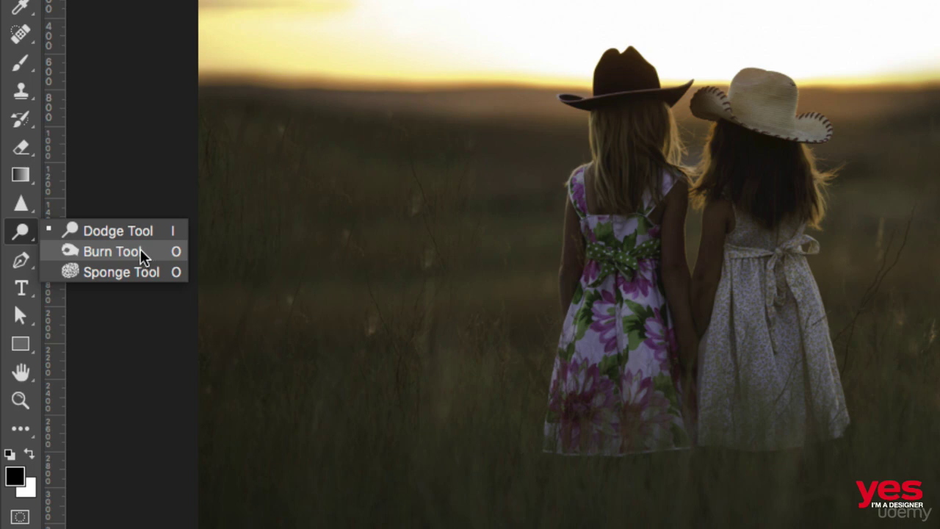
- Select the Burn Tool and enlarge its brush to about 2800 px
{"action": "left_click", "coordinate": [143, 255]}
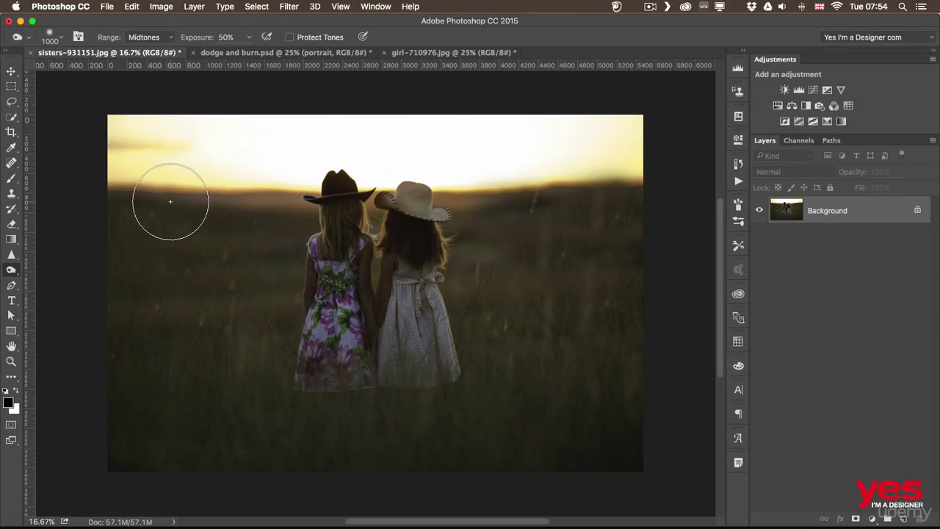
{"action": "mouse_move", "coordinate": [176, 246]}
{"action": "left_mouse_down"}
{"action": "mouse_move", "coordinate": [214, 244]}
{"action": "mouse_move", "coordinate": [190, 240]}
{"action": "mouse_move", "coordinate": [217, 239]}
{"action": "mouse_move", "coordinate": [196, 240]}
{"action": "mouse_move", "coordinate": [206, 233]}
{"action": "left_mouse_up"}
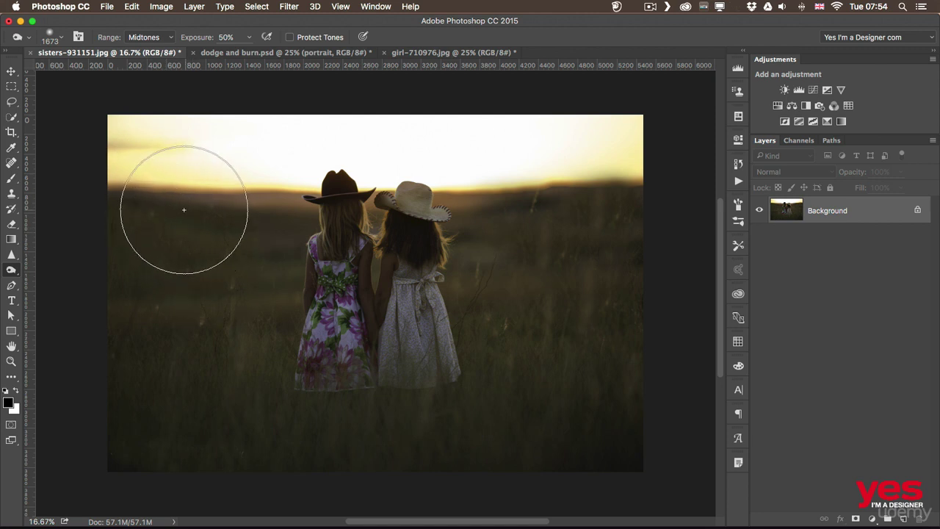
{"action": "key", "text": "bracketright"}
{"action": "key", "text": "bracketright"}
{"action": "key", "text": "bracketright"}
{"action": "key", "text": "bracketright"}
{"action": "key", "text": "bracketright"}
{"action": "key", "text": "bracketright"}
{"action": "key", "text": "bracketright"}
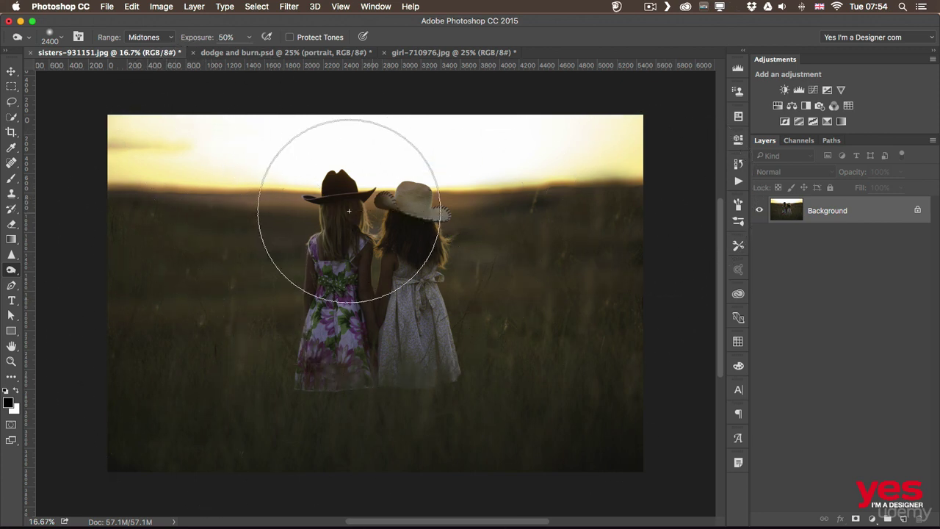
{"action": "key", "text": "bracketright"}
{"action": "key", "text": "bracketright"}
{"action": "key", "text": "bracketright"}
{"action": "key", "text": "bracketright"}
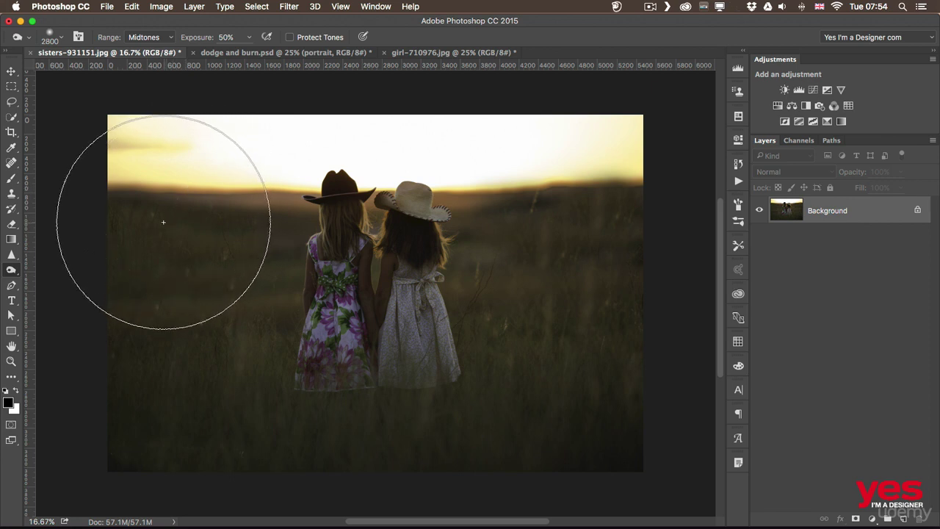
- Darken the upper-left sky, the grass along the bottom and the sky above the girls
{"action": "mouse_move", "coordinate": [162, 219]}
{"action": "left_mouse_down"}
{"action": "mouse_move", "coordinate": [168, 167]}
{"action": "mouse_move", "coordinate": [144, 268]}
{"action": "mouse_move", "coordinate": [144, 368]}
{"action": "mouse_move", "coordinate": [163, 336]}
{"action": "left_mouse_up"}
{"action": "mouse_move", "coordinate": [213, 449]}
{"action": "left_mouse_down"}
{"action": "mouse_move", "coordinate": [320, 467]}
{"action": "mouse_move", "coordinate": [519, 462]}
{"action": "left_mouse_up"}
{"action": "mouse_move", "coordinate": [625, 342]}
{"action": "left_mouse_down"}
{"action": "mouse_move", "coordinate": [593, 183]}
{"action": "mouse_move", "coordinate": [556, 147]}
{"action": "left_mouse_up"}
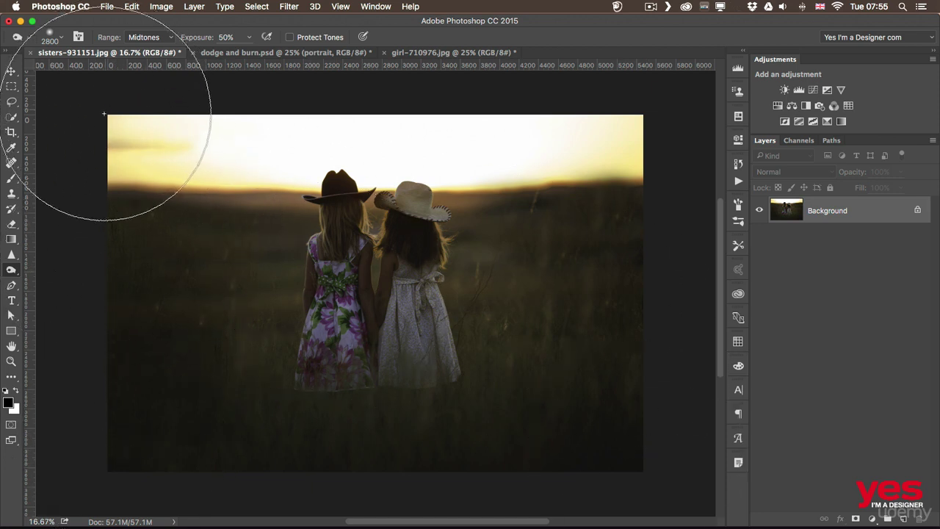
{"action": "left_click_drag", "start_coordinate": [12, 270], "coordinate": [83, 275]}
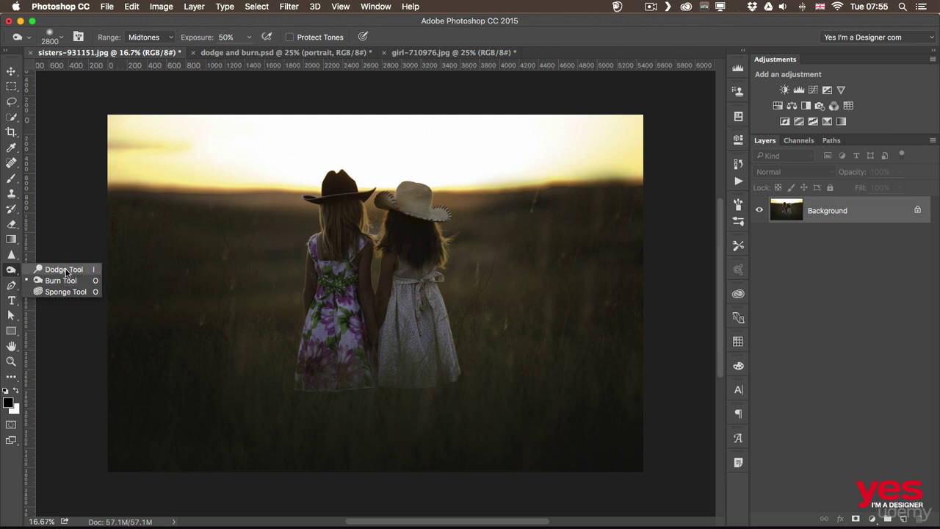
- Dodge the girls' hair and dresses, then set a 2200 px brush and 20% exposure
{"action": "left_click", "coordinate": [72, 270]}
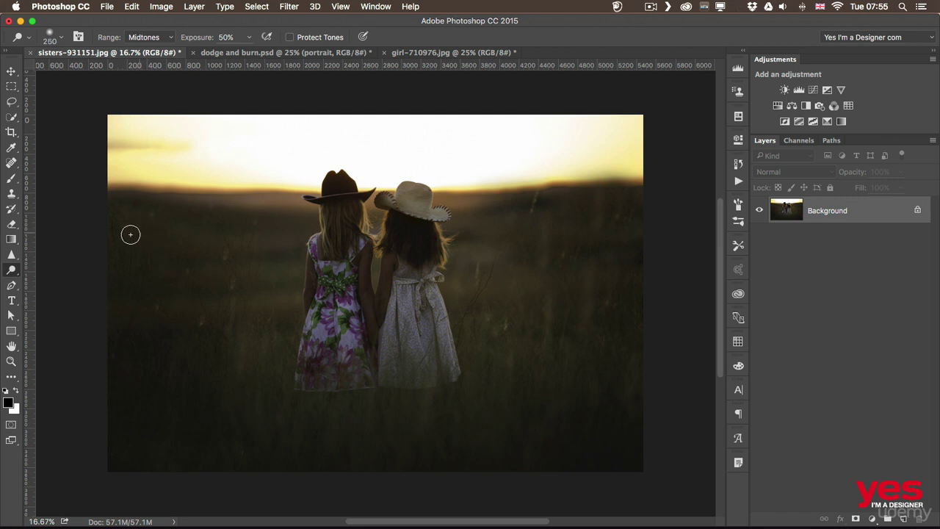
{"action": "left_click_drag", "start_coordinate": [269, 276], "coordinate": [371, 296]}
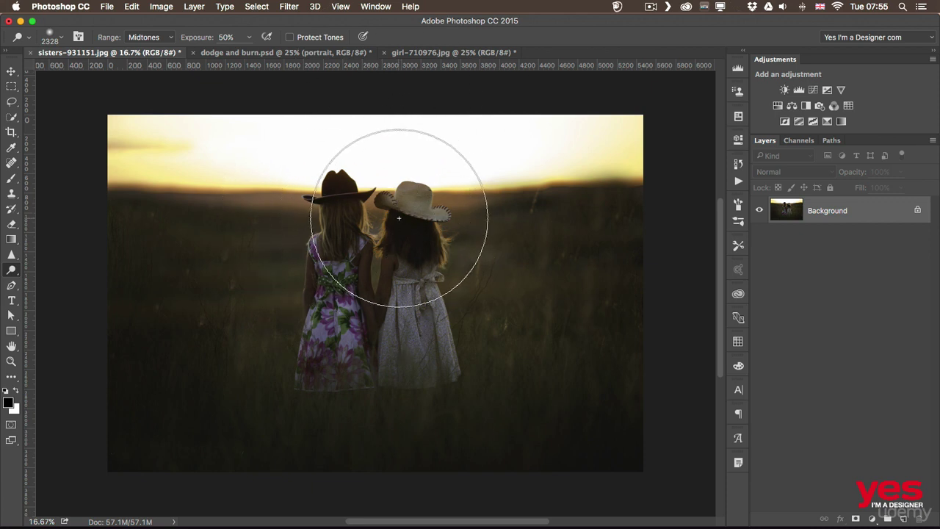
{"action": "mouse_move", "coordinate": [405, 227]}
{"action": "left_mouse_down"}
{"action": "mouse_move", "coordinate": [374, 214]}
{"action": "mouse_move", "coordinate": [336, 227]}
{"action": "mouse_move", "coordinate": [330, 297]}
{"action": "mouse_move", "coordinate": [356, 347]}
{"action": "mouse_move", "coordinate": [390, 344]}
{"action": "mouse_move", "coordinate": [399, 275]}
{"action": "mouse_move", "coordinate": [383, 229]}
{"action": "left_mouse_up"}
{"action": "left_click_drag", "start_coordinate": [389, 312], "coordinate": [411, 345]}
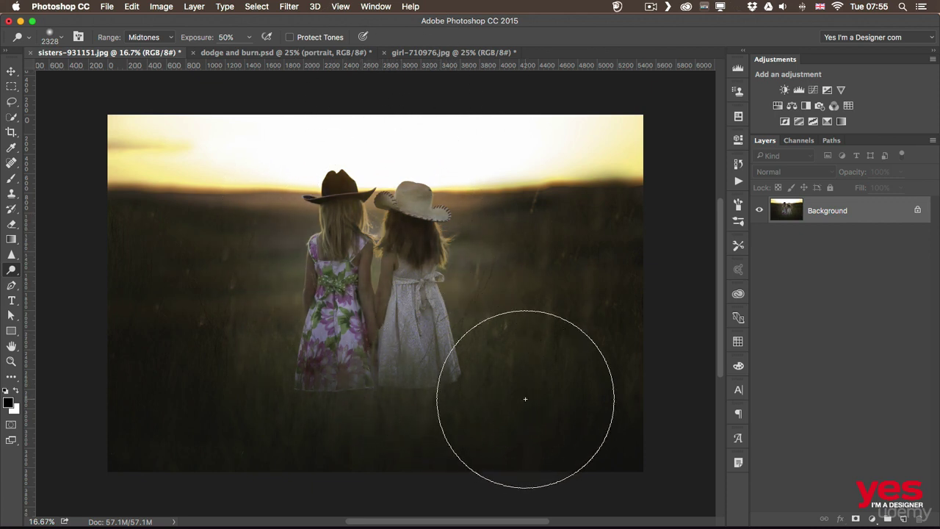
{"action": "key", "text": "bracketleft"}
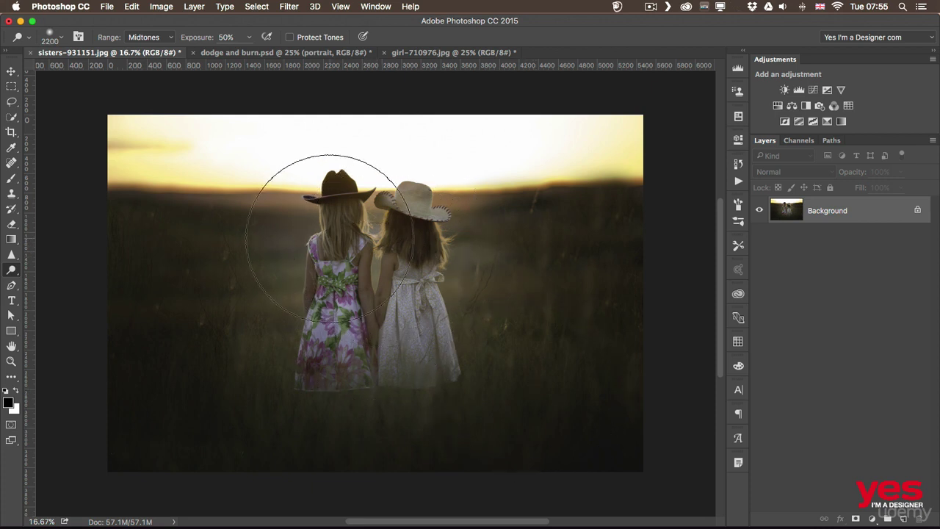
{"action": "left_click_drag", "start_coordinate": [213, 41], "coordinate": [202, 42]}
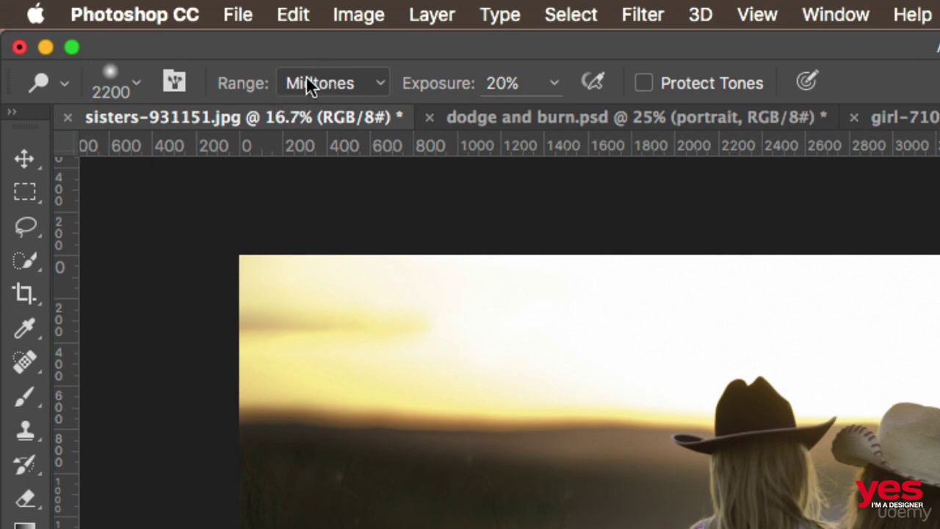
- Set the dodge range to Highlights, zoom in on the girls and undo a trial stroke
{"action": "left_click", "coordinate": [310, 80]}
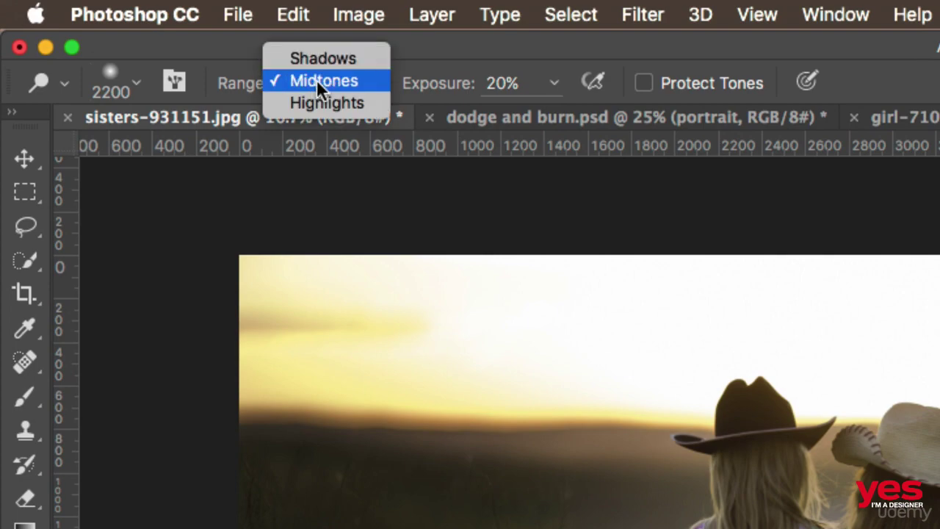
{"action": "left_click", "coordinate": [312, 100]}
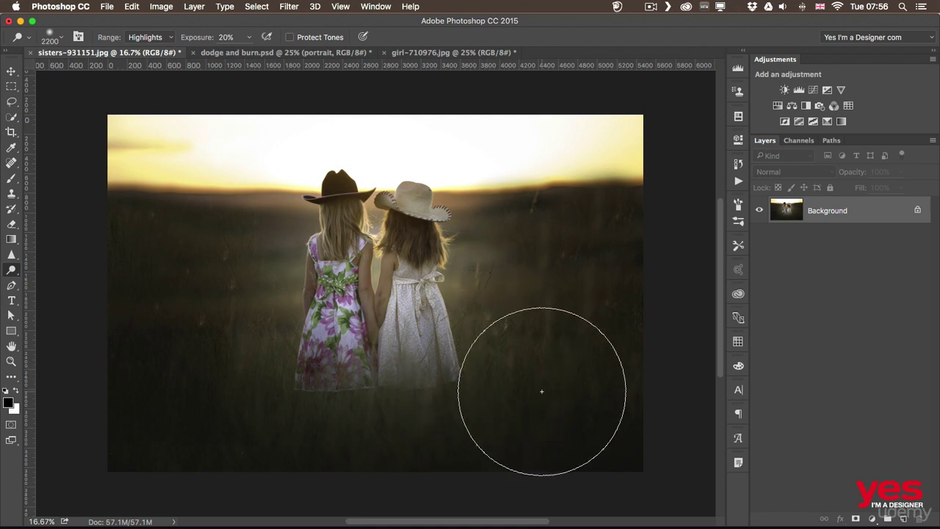
{"action": "key", "text": "z"}
{"action": "mouse_move", "coordinate": [409, 282]}
{"action": "left_mouse_down"}
{"action": "mouse_move", "coordinate": [433, 280]}
{"action": "mouse_move", "coordinate": [420, 279]}
{"action": "left_mouse_up"}
{"action": "key", "text": "o"}
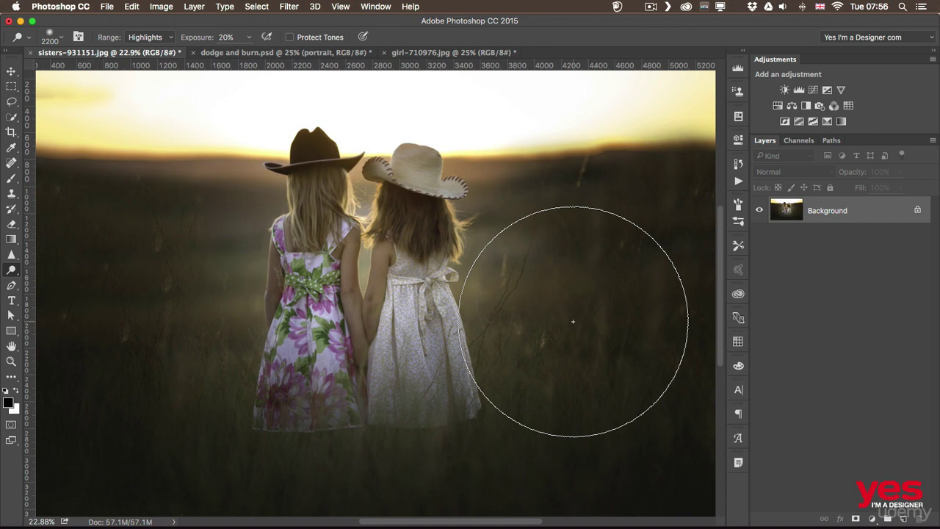
{"action": "key", "text": "super+z"}
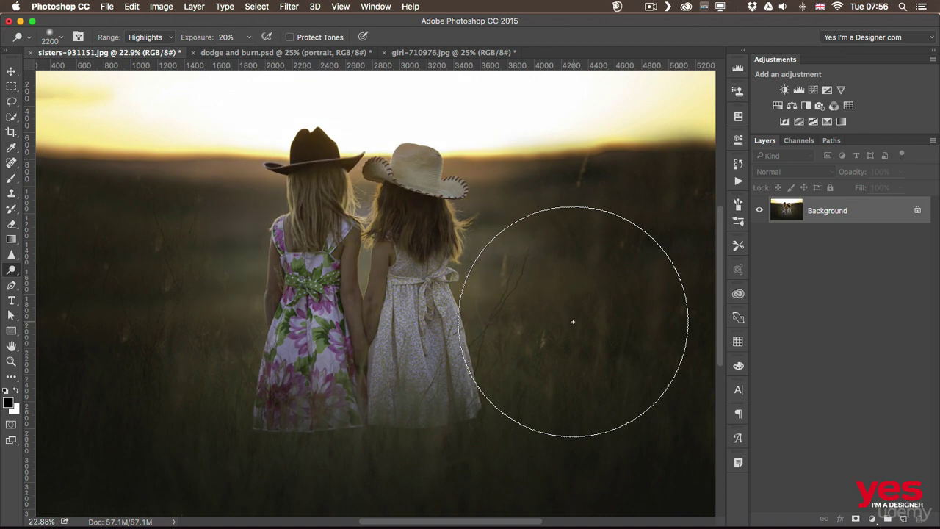
{"action": "key", "text": "super+z"}
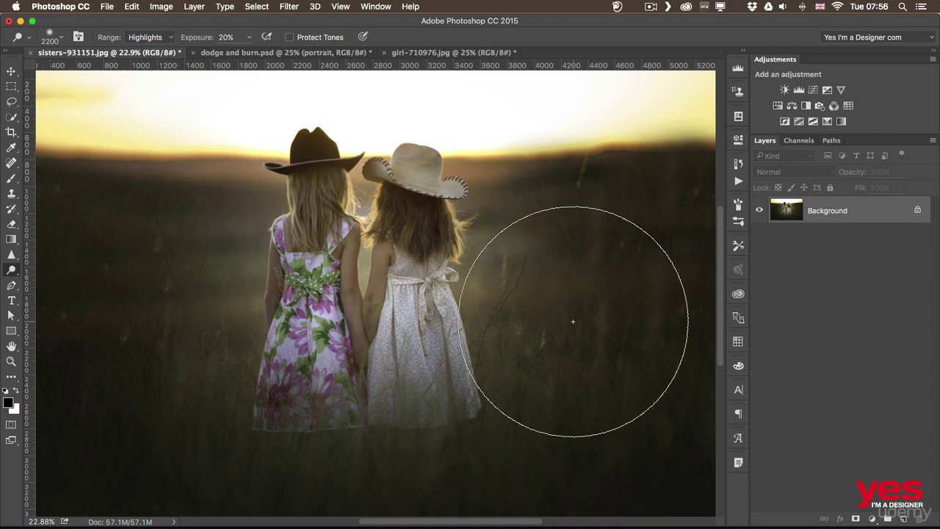
{"action": "key", "text": "super+z"}
- Try a Midtones dodge on the girls' hair and dresses, then undo the washed-out result
{"action": "left_click", "coordinate": [153, 37]}
{"action": "left_click", "coordinate": [149, 22]}
{"action": "mouse_move", "coordinate": [325, 200]}
{"action": "left_mouse_down"}
{"action": "mouse_move", "coordinate": [333, 245]}
{"action": "mouse_move", "coordinate": [337, 219]}
{"action": "mouse_move", "coordinate": [371, 260]}
{"action": "mouse_move", "coordinate": [346, 266]}
{"action": "mouse_move", "coordinate": [351, 209]}
{"action": "left_mouse_up"}
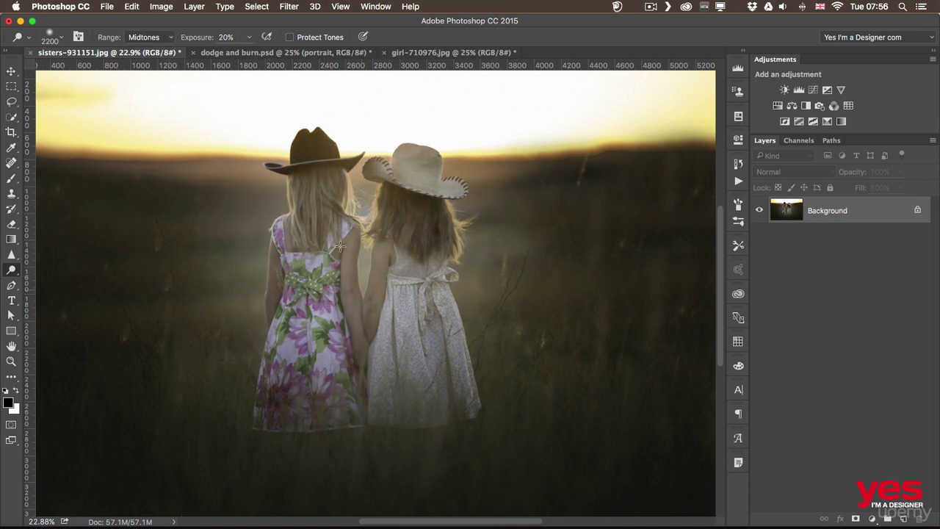
{"action": "mouse_move", "coordinate": [339, 271]}
{"action": "left_mouse_down"}
{"action": "mouse_move", "coordinate": [376, 220]}
{"action": "mouse_move", "coordinate": [345, 302]}
{"action": "left_mouse_up"}
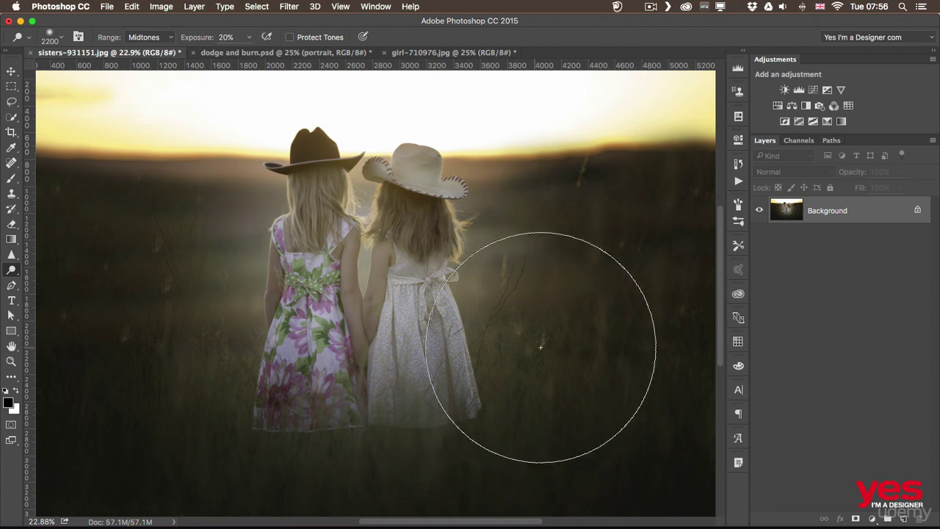
{"action": "key", "text": "super+z"}
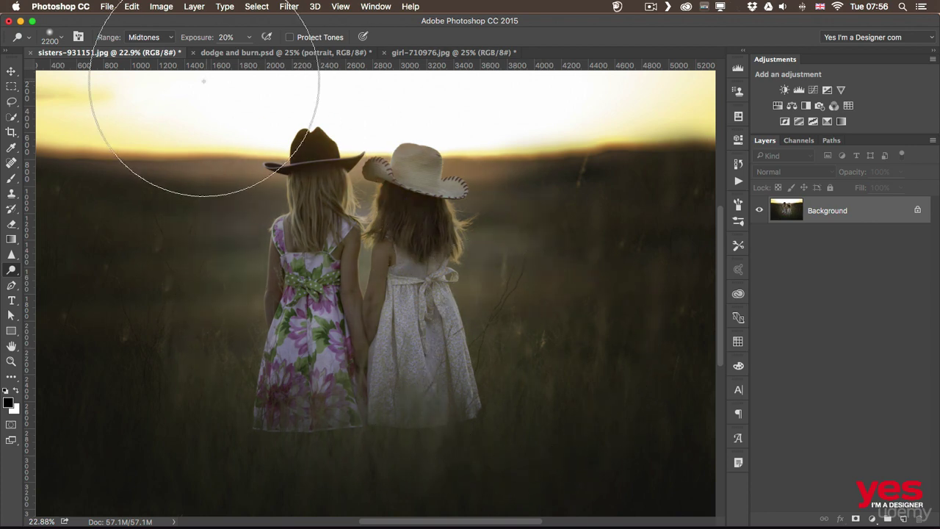
- Return to Highlights and brighten the sky and the girls' hair highlights
{"action": "left_click", "coordinate": [158, 37]}
{"action": "left_click", "coordinate": [157, 47]}
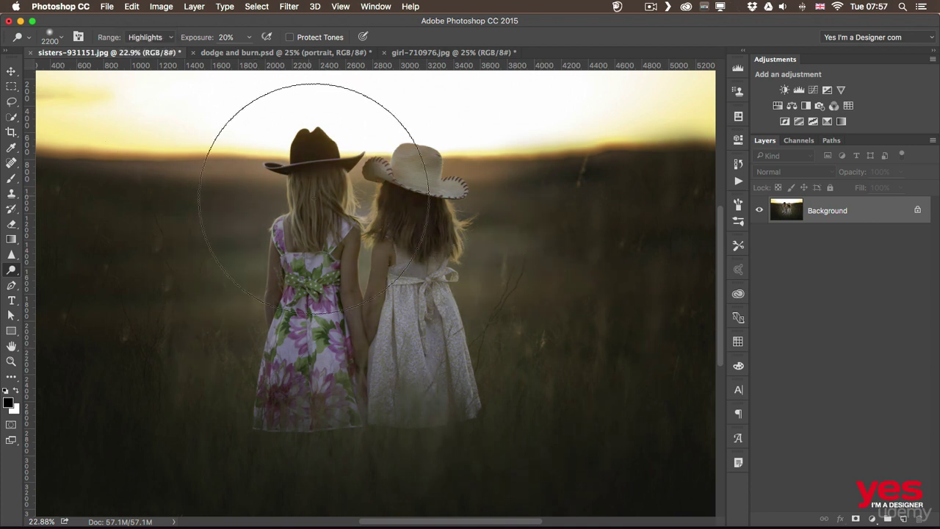
{"action": "mouse_move", "coordinate": [310, 210]}
{"action": "left_mouse_down"}
{"action": "mouse_move", "coordinate": [349, 250]}
{"action": "mouse_move", "coordinate": [319, 230]}
{"action": "mouse_move", "coordinate": [356, 222]}
{"action": "mouse_move", "coordinate": [374, 292]}
{"action": "mouse_move", "coordinate": [449, 327]}
{"action": "left_mouse_up"}
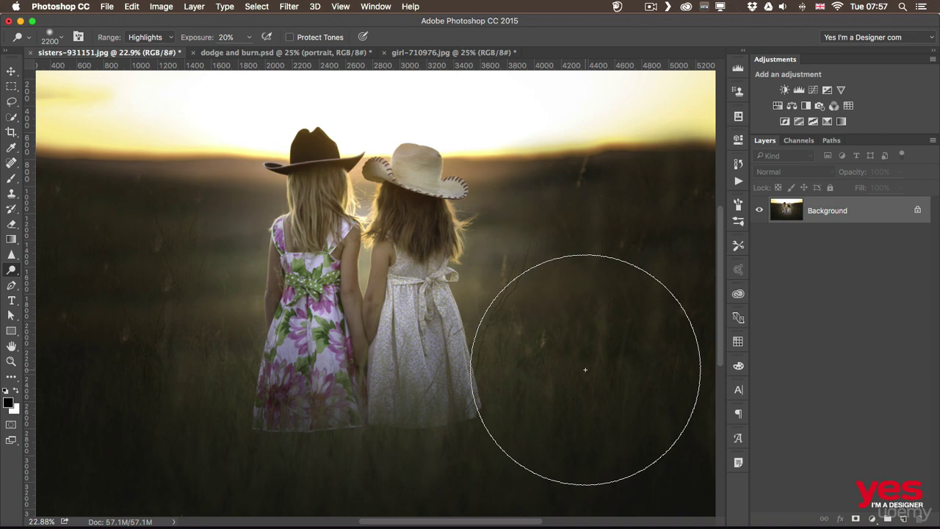
{"action": "scroll", "coordinate": [585, 369], "scroll_direction": "down", "scroll_amount": 3}
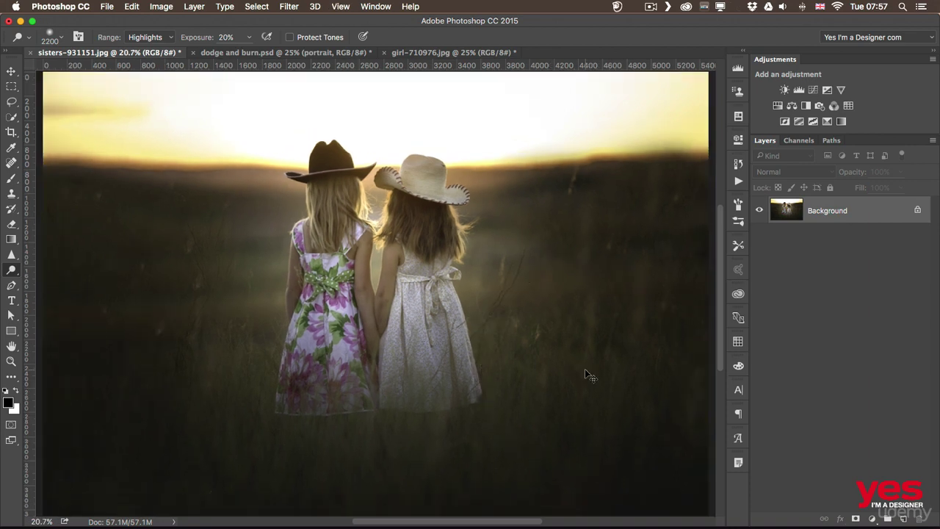
{"action": "scroll", "coordinate": [585, 369], "scroll_direction": "down", "scroll_amount": 1}
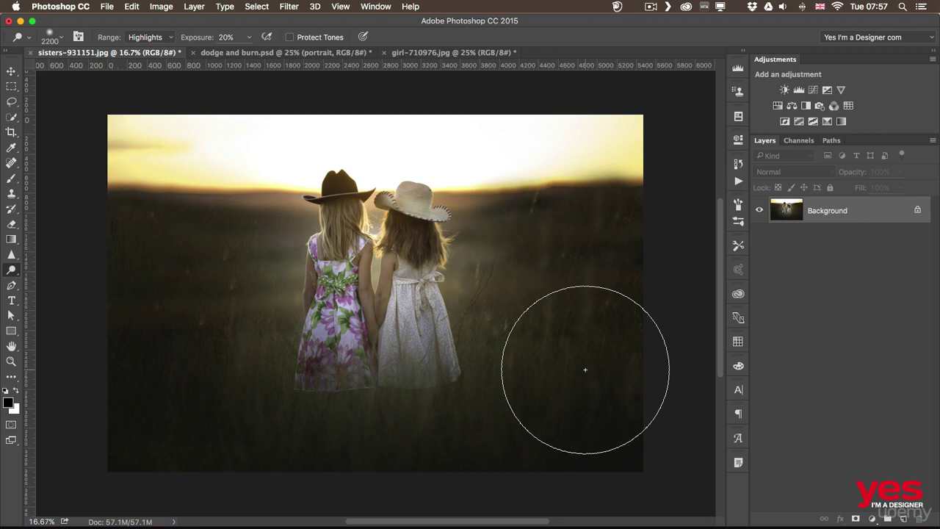
- In the History panel, compare the original snapshot with the last Dodge step, ending on the edits
{"action": "left_click", "coordinate": [735, 166]}
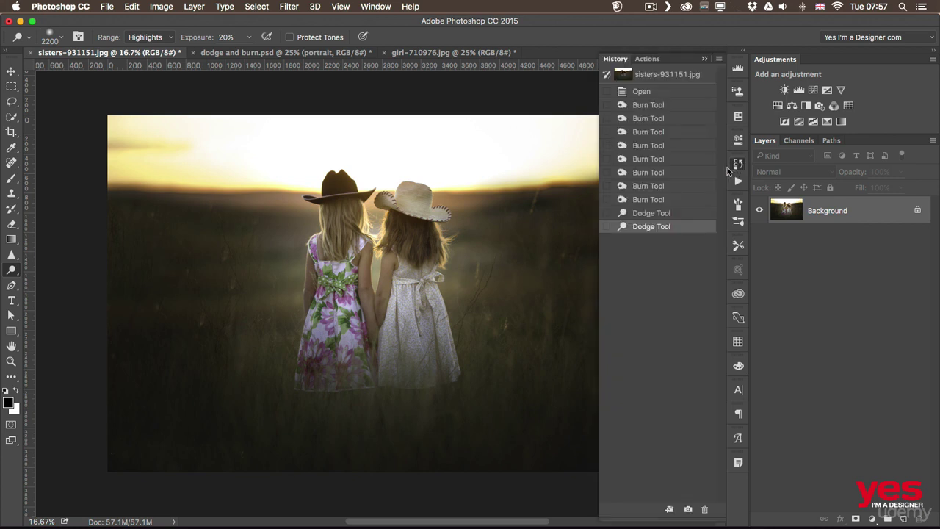
{"action": "left_click", "coordinate": [655, 76]}
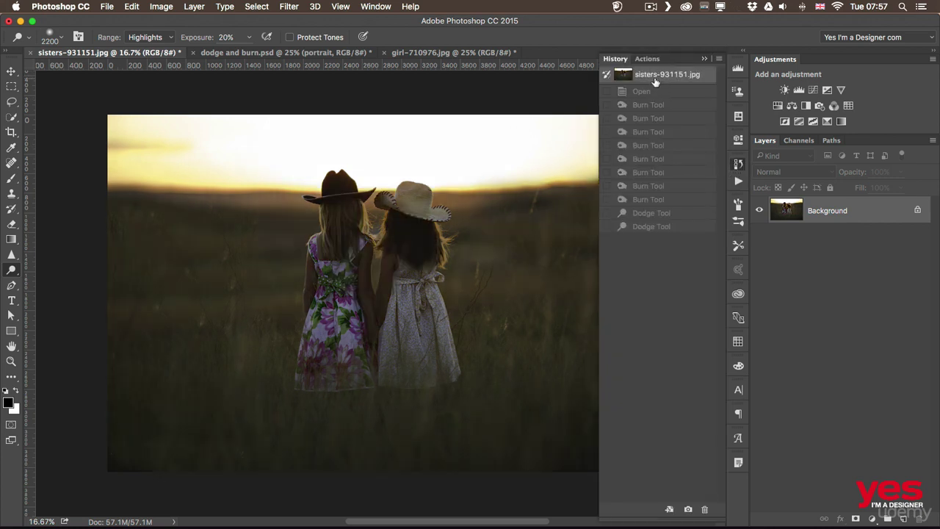
{"action": "left_click", "coordinate": [663, 227]}
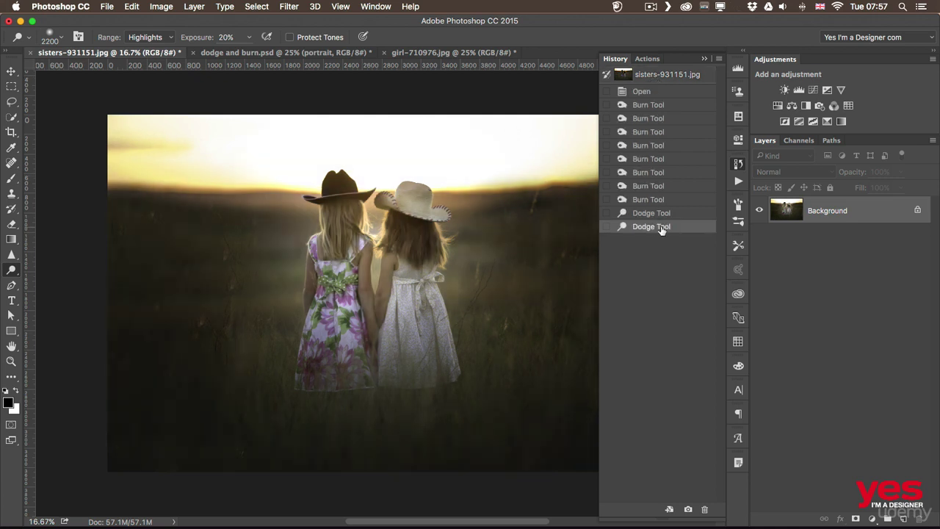
{"action": "left_click", "coordinate": [657, 77]}
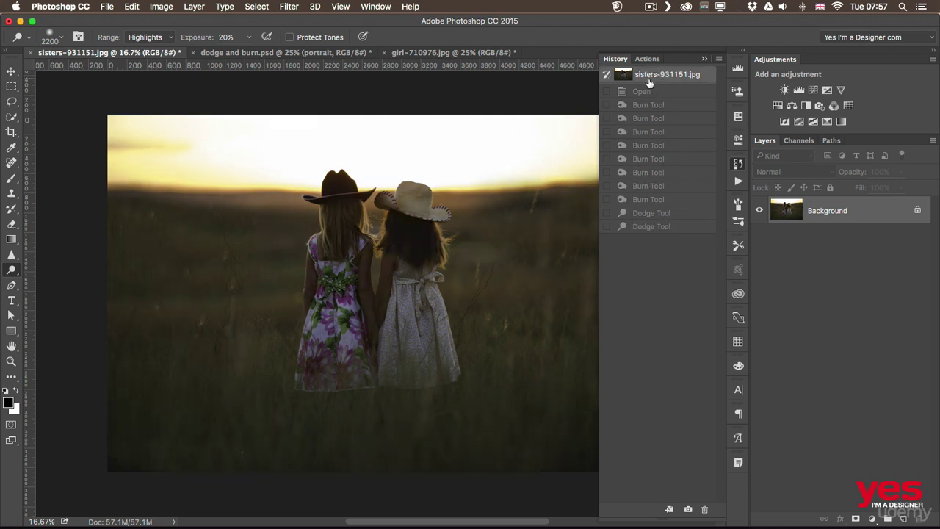
{"action": "left_click", "coordinate": [664, 226]}
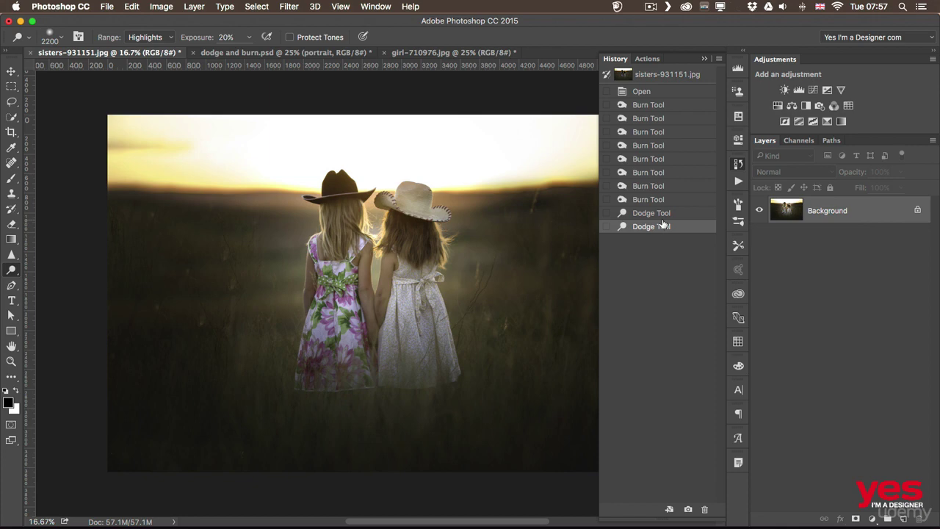
- Switch to the girl-710976.jpg portrait, shrink the brush and collapse the History panel
{"action": "left_click", "coordinate": [421, 52]}
{"action": "key", "text": "bracketleft"}
{"action": "key", "text": "bracketleft"}
{"action": "key", "text": "bracketleft"}
{"action": "key", "text": "bracketleft"}
{"action": "key", "text": "bracketleft"}
{"action": "key", "text": "bracketleft"}
{"action": "key", "text": "bracketleft"}
{"action": "key", "text": "bracketleft"}
{"action": "key", "text": "bracketleft"}
{"action": "key", "text": "bracketleft"}
{"action": "key", "text": "bracketleft"}
{"action": "key", "text": "bracketleft"}
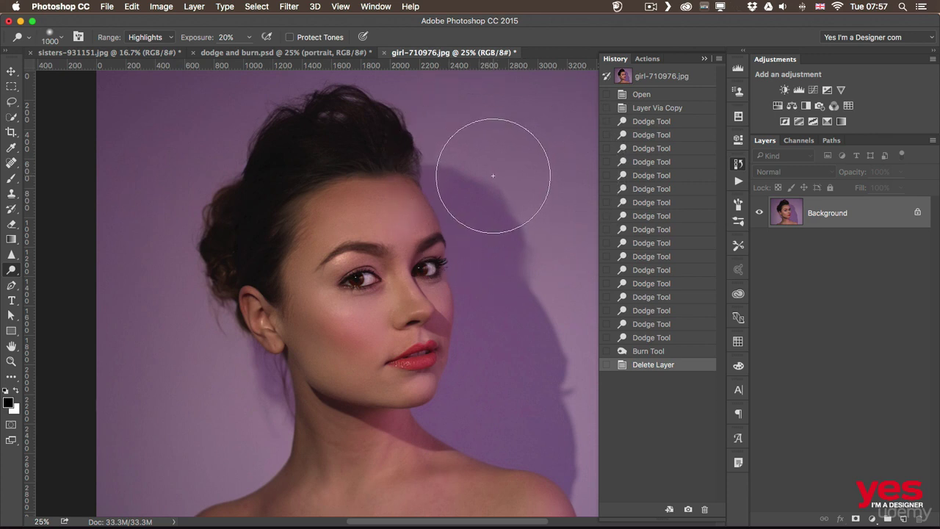
{"action": "key", "text": "bracketleft"}
{"action": "key", "text": "bracketleft"}
{"action": "key", "text": "bracketleft"}
{"action": "key", "text": "bracketleft"}
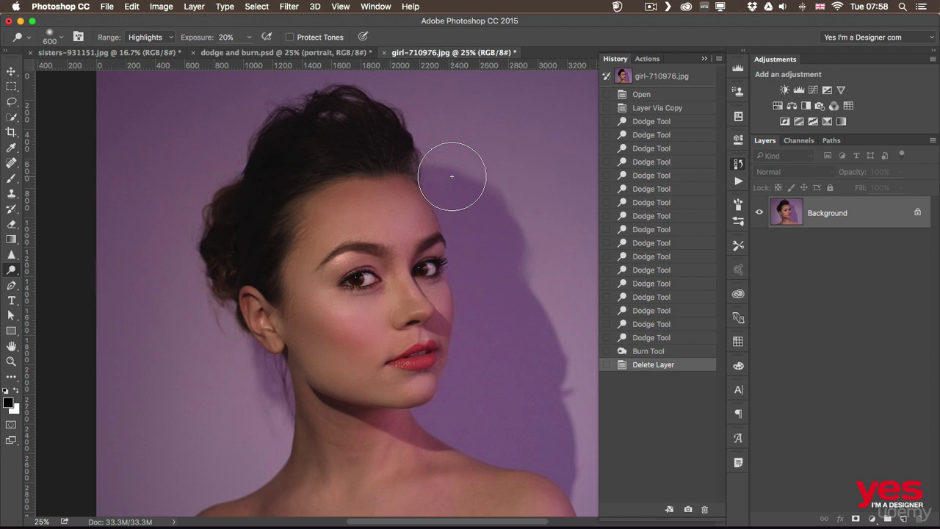
{"action": "left_click", "coordinate": [737, 165]}
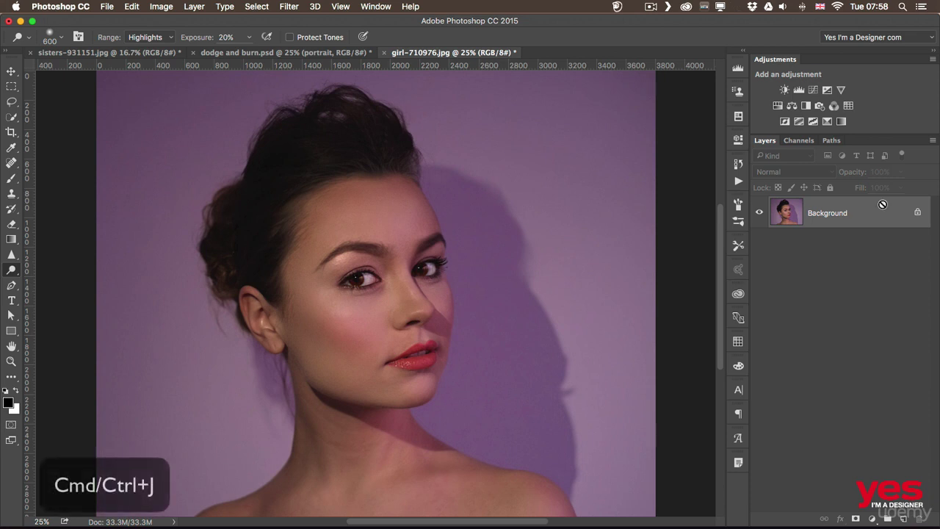
- Duplicate the Background layer and name the copy 'contouring'
{"action": "key", "text": "super+j"}
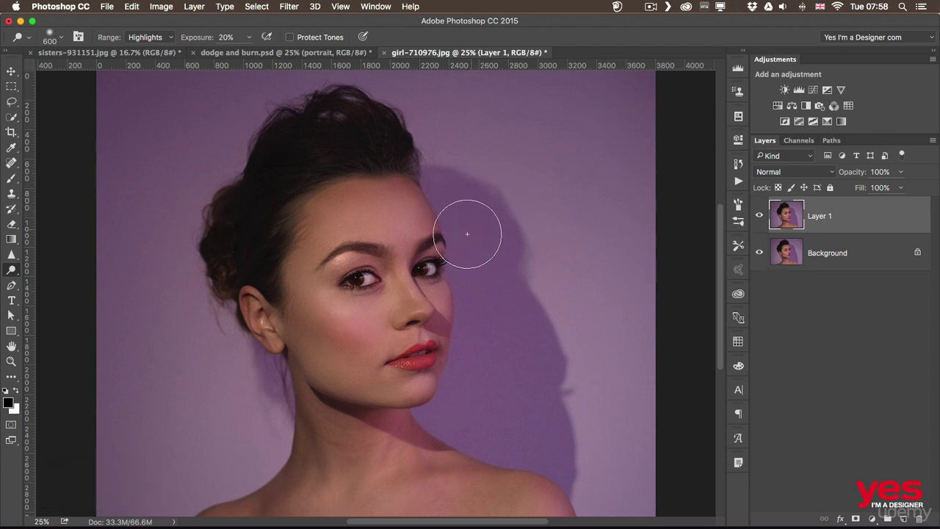
{"action": "double_click", "coordinate": [819, 216]}
{"action": "type", "text": "d"}
{"action": "type", "text": "ontouring"}
{"action": "key", "text": "Return"}
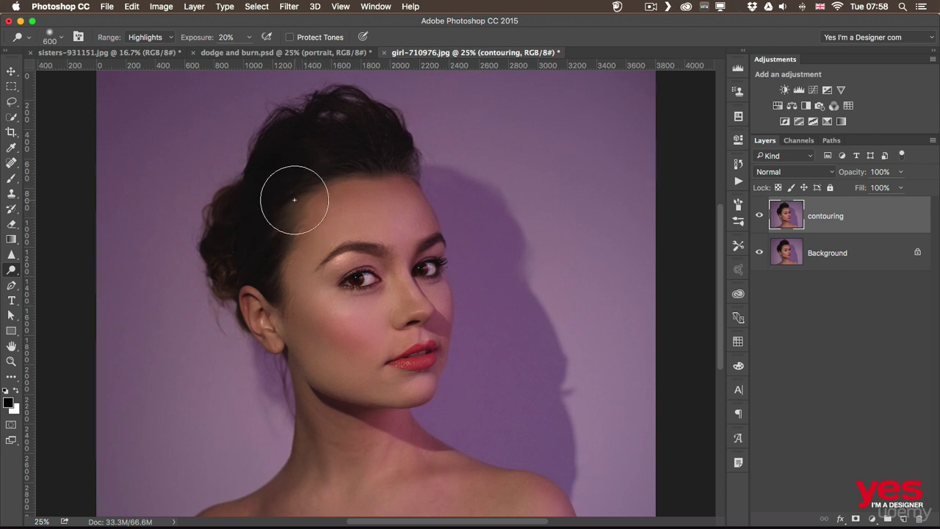
{"action": "key", "text": "super+Tab"}
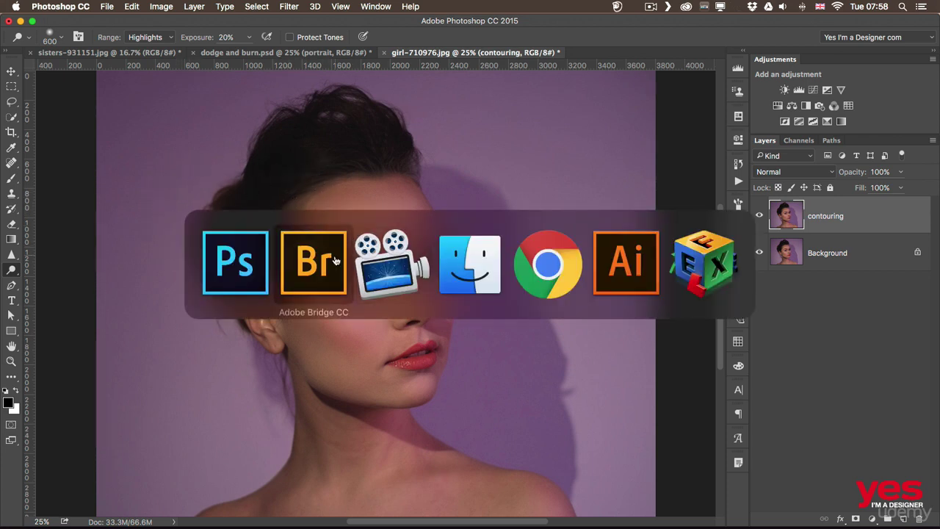
{"action": "left_click", "coordinate": [316, 235]}
{"action": "key", "text": "space"}
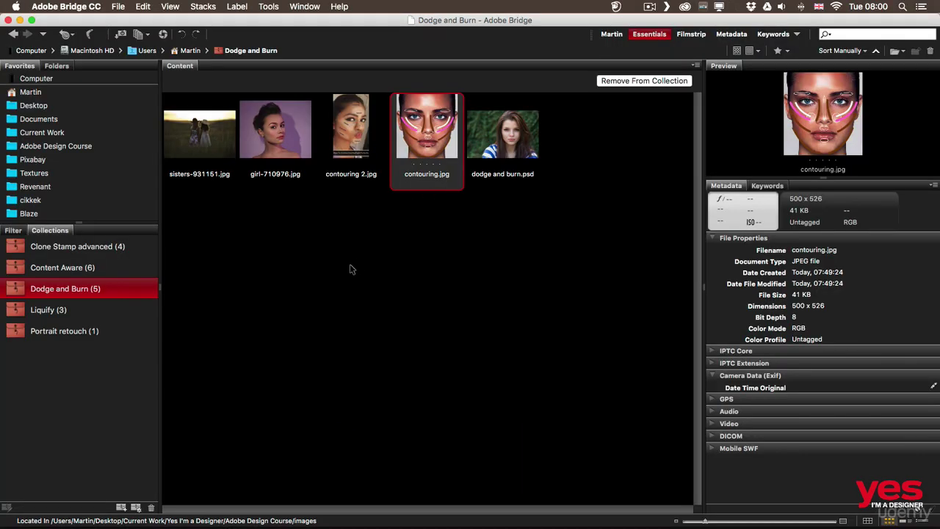
{"action": "key", "text": "super+Tab"}
{"action": "left_click", "coordinate": [320, 286]}
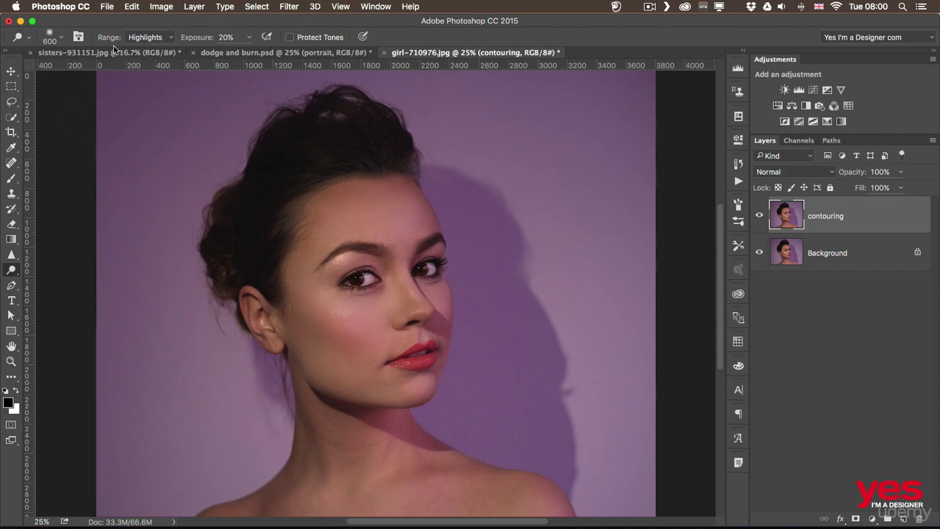
- Switch to the Burn tool, shrink the brush to 250 px, zoom in and darken the nose's shaded side
{"action": "key", "text": "shift+o"}
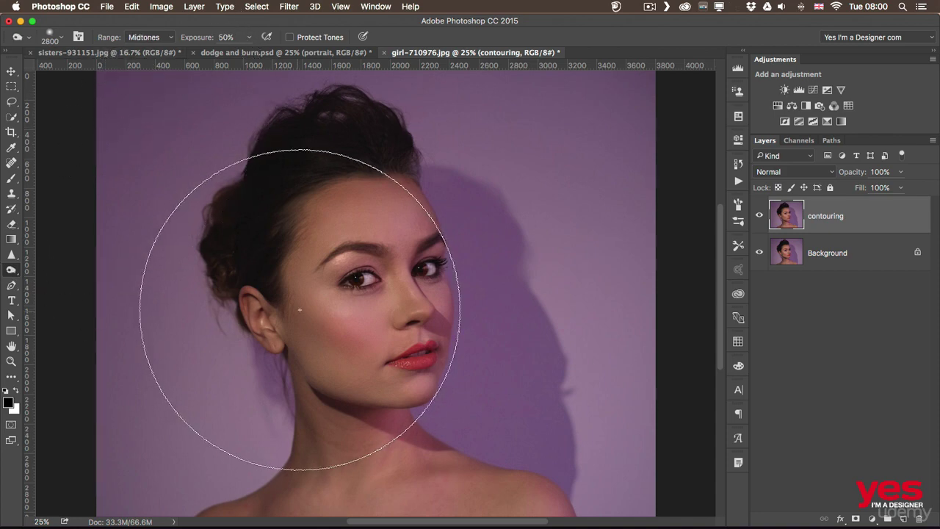
{"action": "mouse_move", "coordinate": [323, 316]}
{"action": "left_mouse_down"}
{"action": "mouse_move", "coordinate": [301, 339]}
{"action": "mouse_move", "coordinate": [123, 297]}
{"action": "left_mouse_up"}
{"action": "key", "text": "super+plus"}
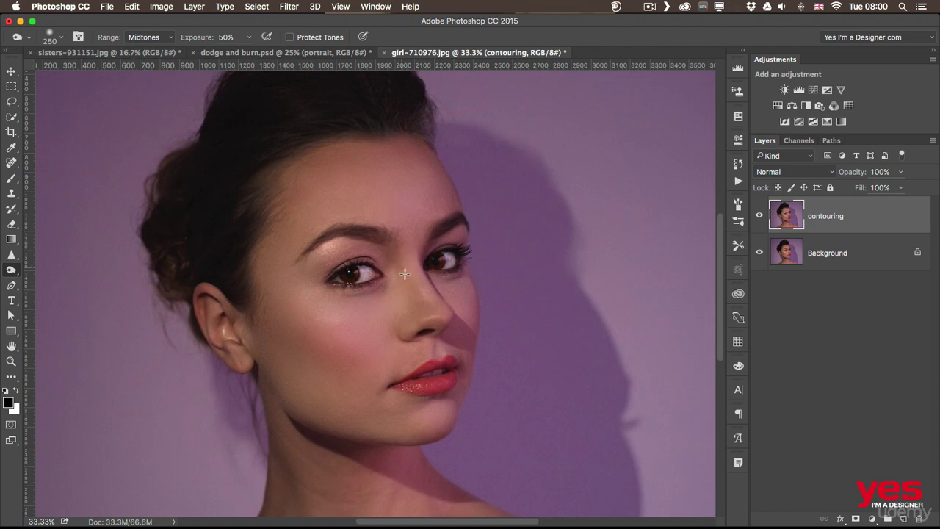
{"action": "mouse_move", "coordinate": [405, 276]}
{"action": "left_mouse_down"}
{"action": "mouse_move", "coordinate": [406, 318]}
{"action": "mouse_move", "coordinate": [403, 250]}
{"action": "left_mouse_up"}
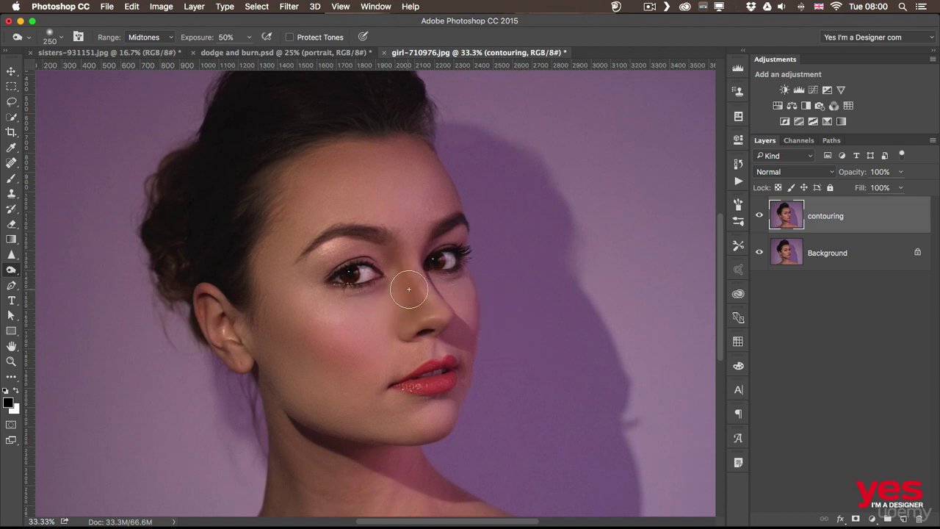
{"action": "mouse_move", "coordinate": [411, 290]}
{"action": "left_mouse_down"}
{"action": "mouse_move", "coordinate": [413, 314]}
{"action": "mouse_move", "coordinate": [415, 290]}
{"action": "left_mouse_up"}
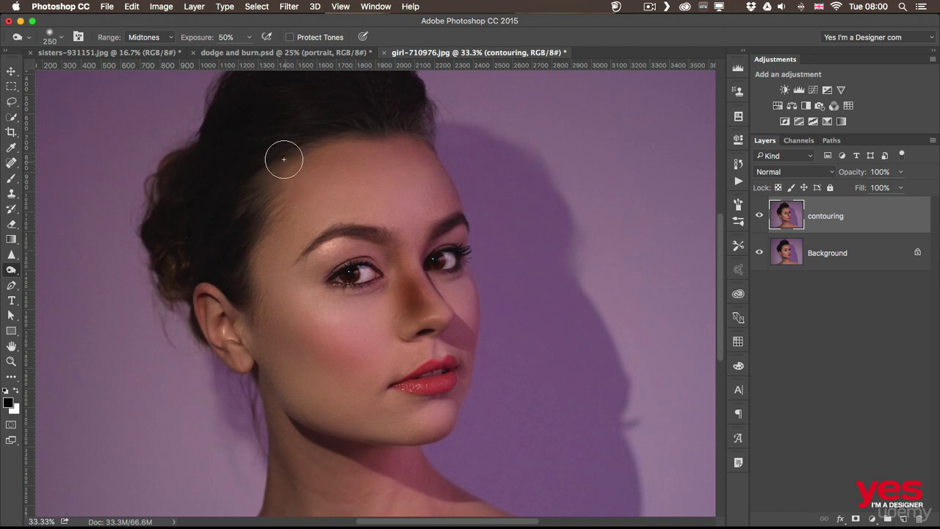
- Enable Protect Tones, burn along the nose with 400 and 175 px brushes, then undo
{"action": "left_click", "coordinate": [323, 36]}
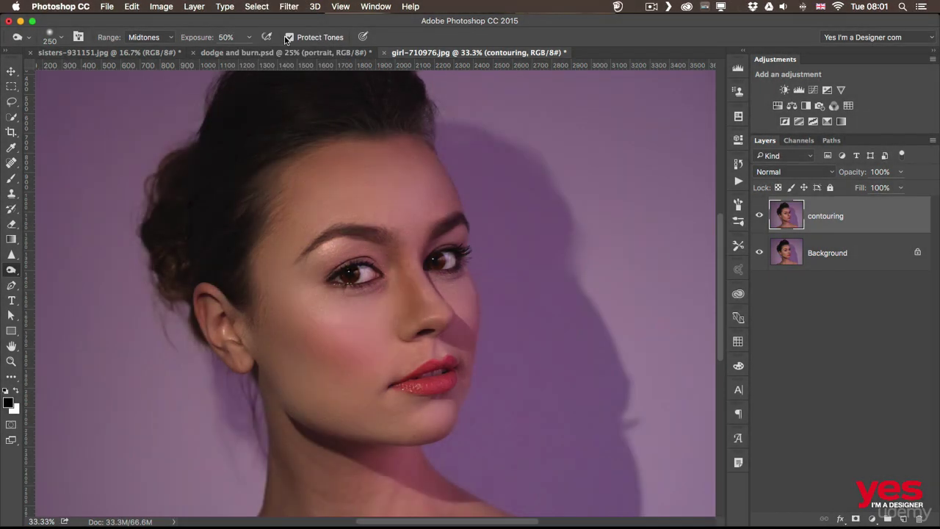
{"action": "key", "text": "bracketright"}
{"action": "key", "text": "bracketright"}
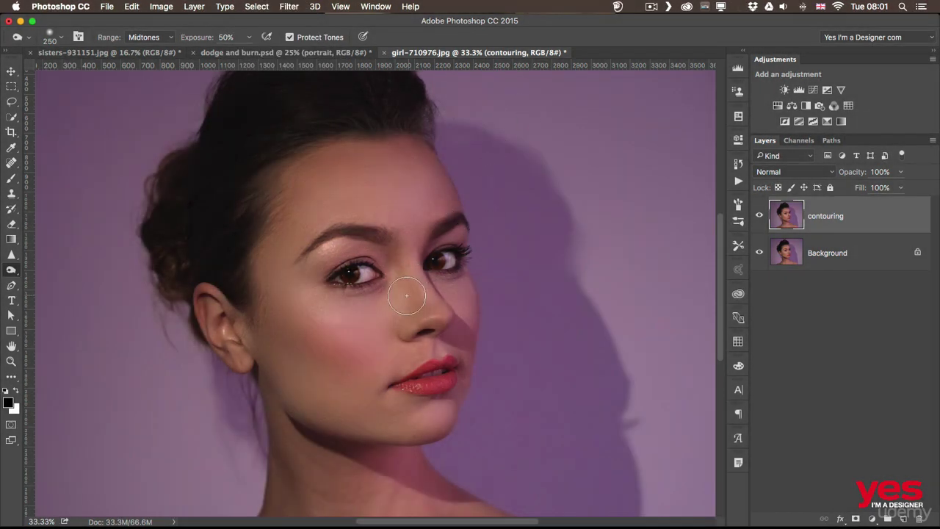
{"action": "left_click", "coordinate": [406, 305]}
{"action": "mouse_move", "coordinate": [406, 305]}
{"action": "left_mouse_down"}
{"action": "mouse_move", "coordinate": [408, 279]}
{"action": "mouse_move", "coordinate": [436, 324]}
{"action": "left_mouse_up"}
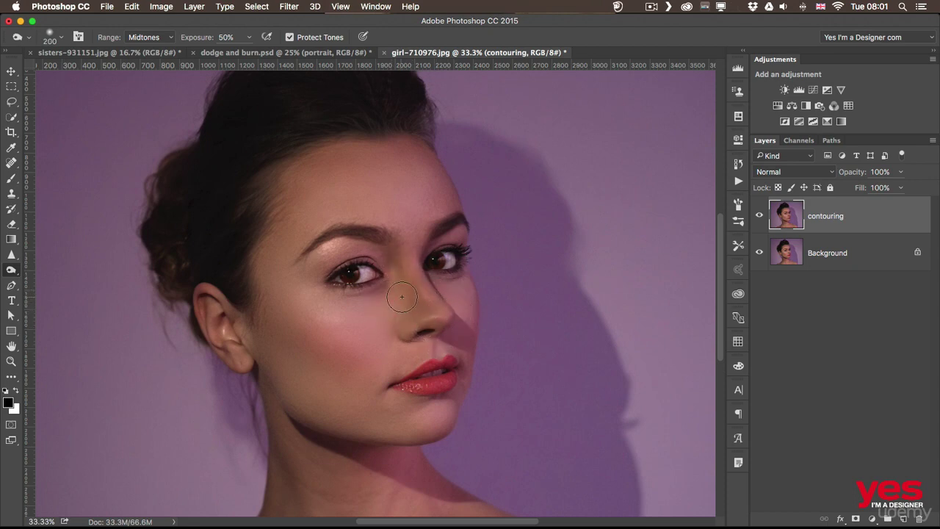
{"action": "key", "text": "bracketleft"}
{"action": "key", "text": "bracketleft"}
{"action": "key", "text": "bracketleft"}
{"action": "key", "text": "bracketleft"}
{"action": "key", "text": "bracketleft"}
{"action": "key", "text": "bracketleft"}
{"action": "left_click_drag", "start_coordinate": [409, 272], "coordinate": [426, 320]}
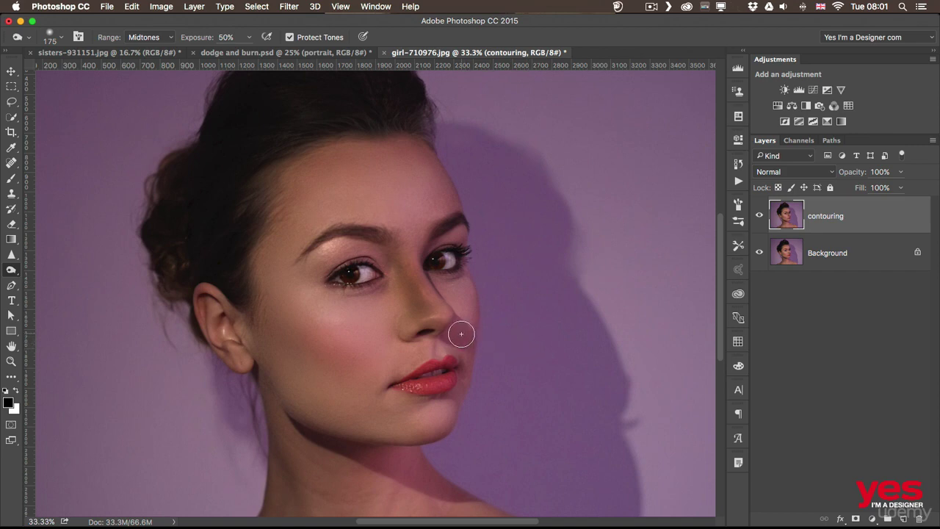
{"action": "key", "text": "super+alt+z"}
{"action": "key", "text": "super+alt+z"}
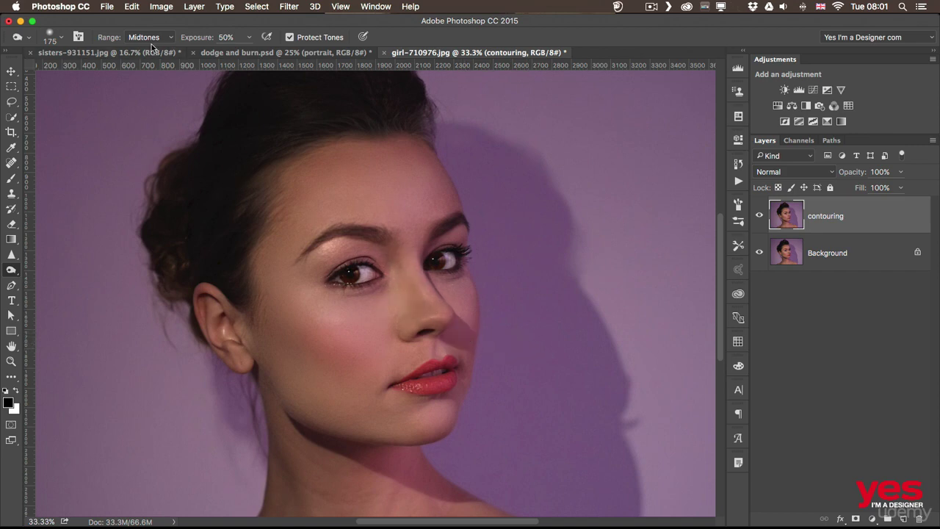
{"action": "left_click", "coordinate": [145, 38]}
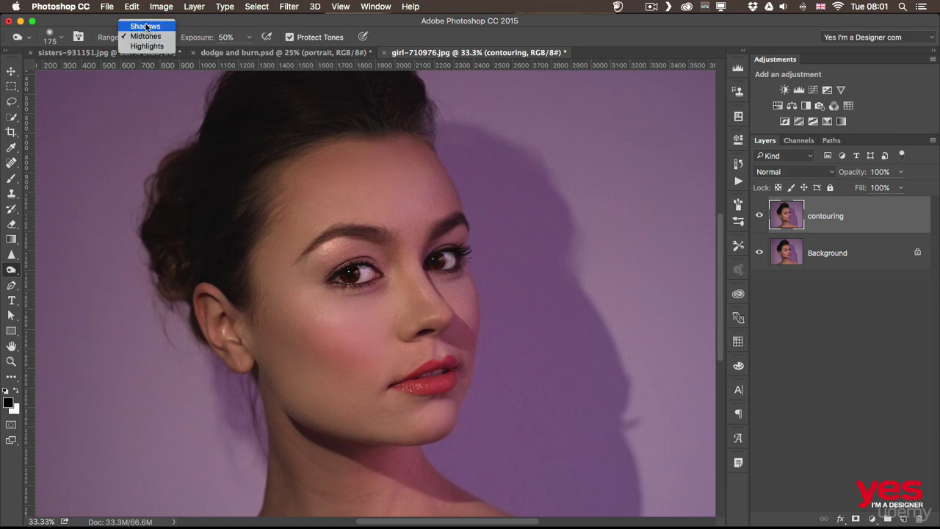
{"action": "left_click", "coordinate": [146, 27]}
{"action": "key", "text": "bracketright"}
{"action": "key", "text": "bracketright"}
{"action": "key", "text": "bracketright"}
{"action": "key", "text": "bracketright"}
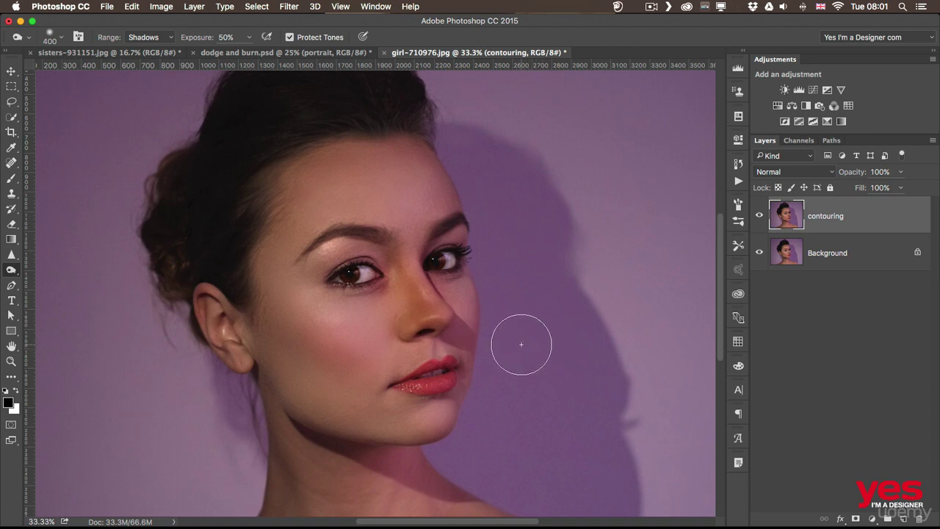
{"action": "left_click_drag", "start_coordinate": [404, 298], "coordinate": [422, 315]}
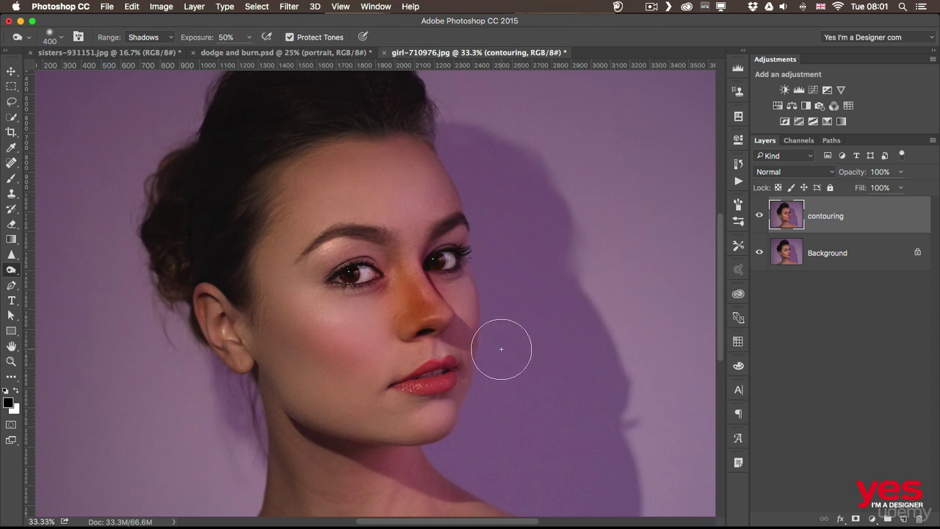
{"action": "key", "text": "super+z"}
{"action": "key", "text": "alt+super+z"}
{"action": "left_click", "coordinate": [149, 37]}
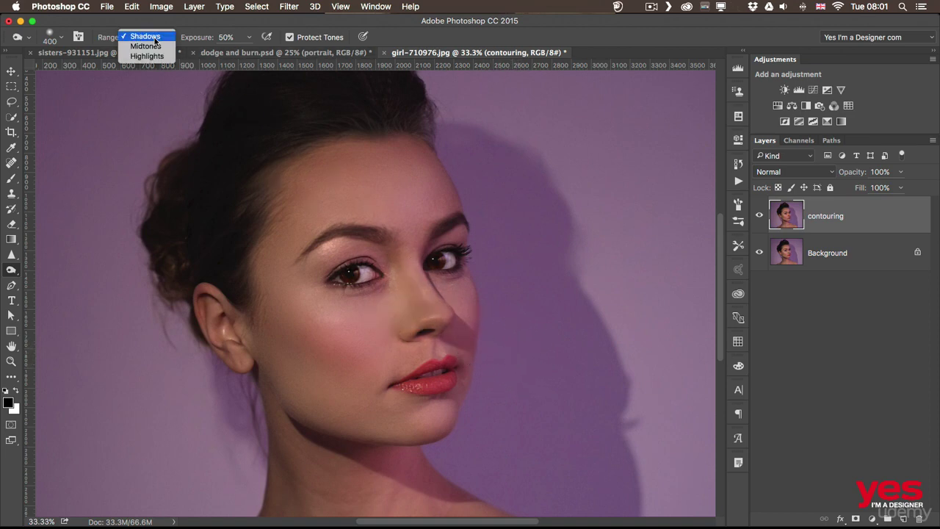
{"action": "left_click", "coordinate": [158, 57]}
{"action": "left_click_drag", "start_coordinate": [411, 279], "coordinate": [415, 302]}
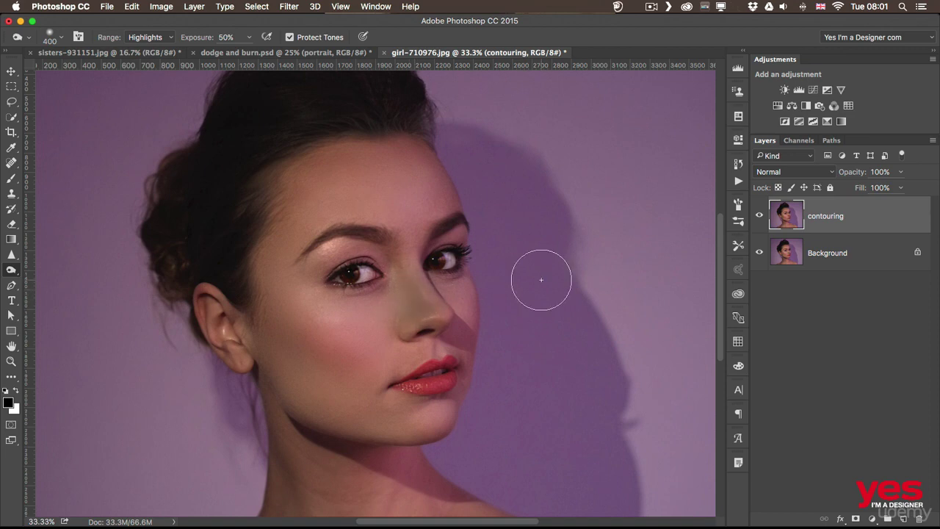
{"action": "key", "text": "super+z"}
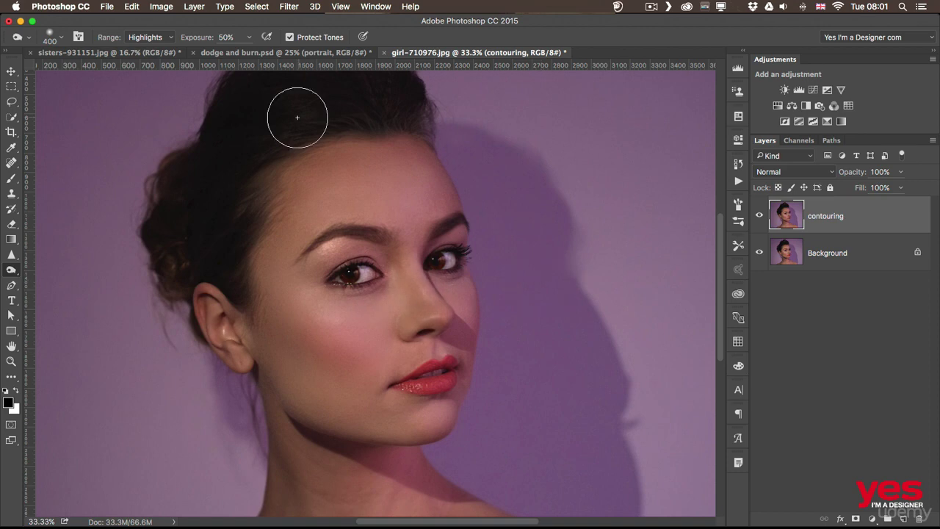
{"action": "left_click", "coordinate": [155, 38]}
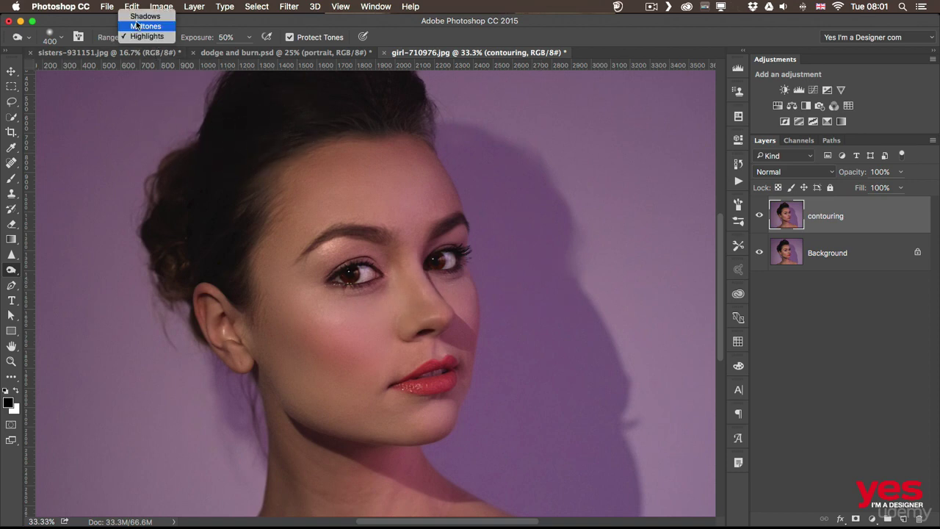
{"action": "left_click", "coordinate": [138, 27]}
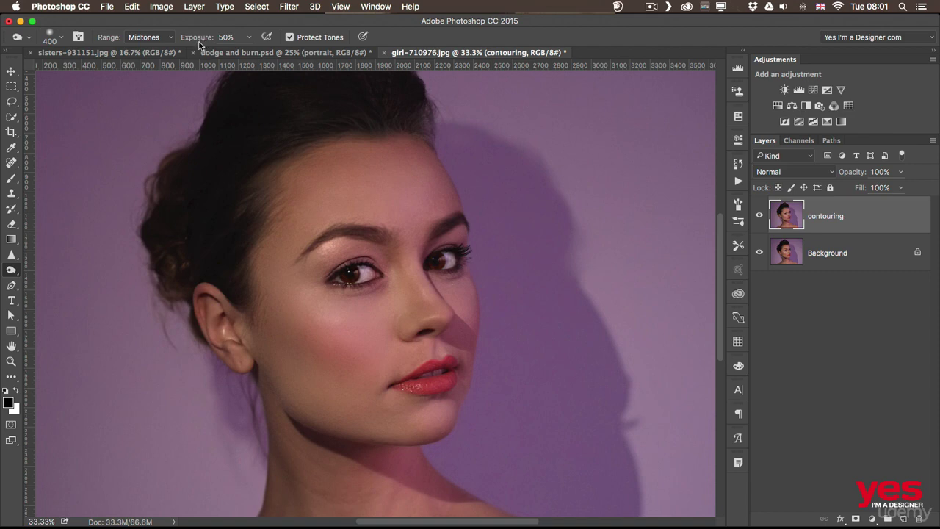
- Set the burn tool to the Shadows range, 20% exposure and a 500 px brush
{"action": "key", "text": "2"}
{"action": "key", "text": "alt+shift+s"}
{"action": "key", "text": "bracketleft"}
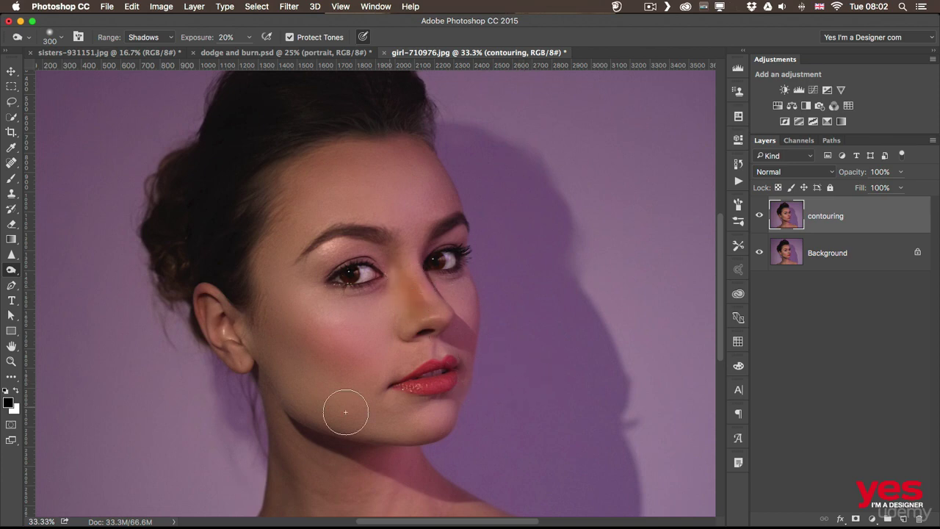
{"action": "key", "text": "bracketright"}
{"action": "key", "text": "bracketright"}
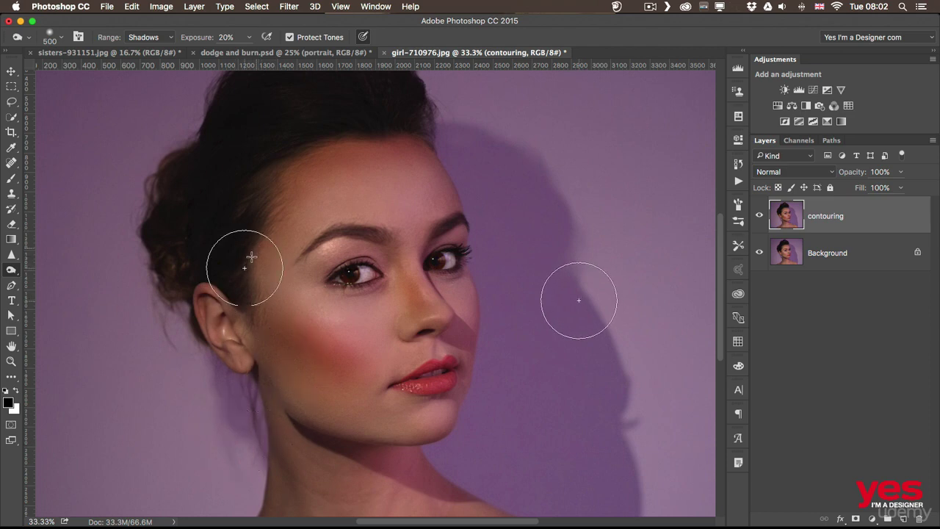
- Toggle the contouring layer's visibility to compare it with the original portrait
{"action": "left_click", "coordinate": [759, 215]}
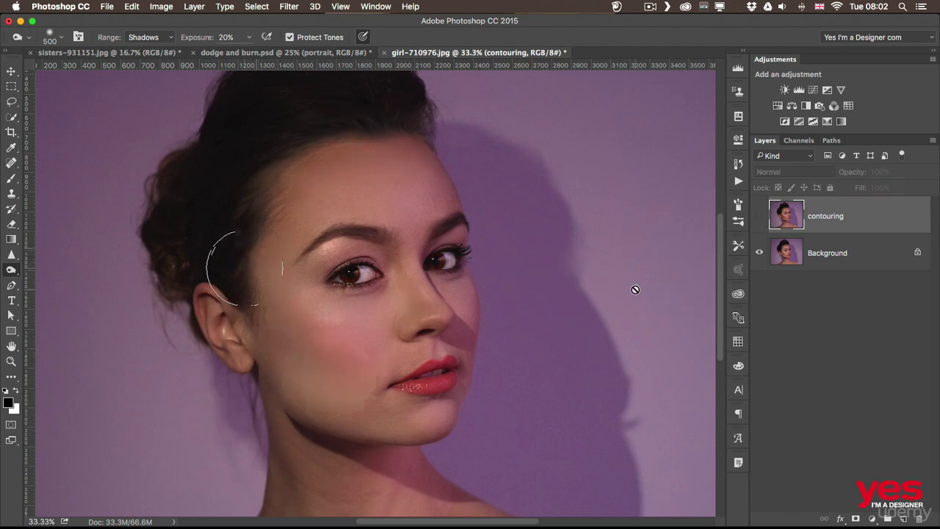
{"action": "key", "text": "super+comma"}
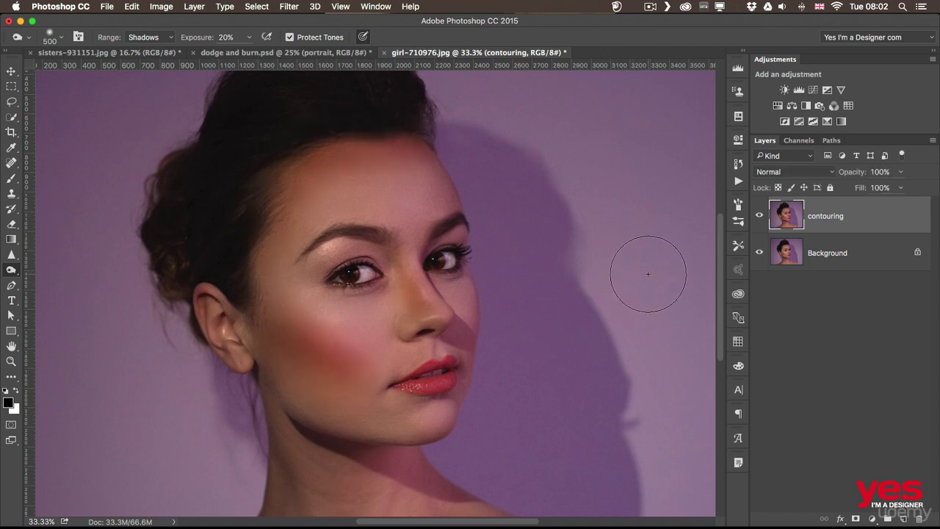
{"action": "key", "text": "super+comma"}
{"action": "key", "text": "super+comma"}
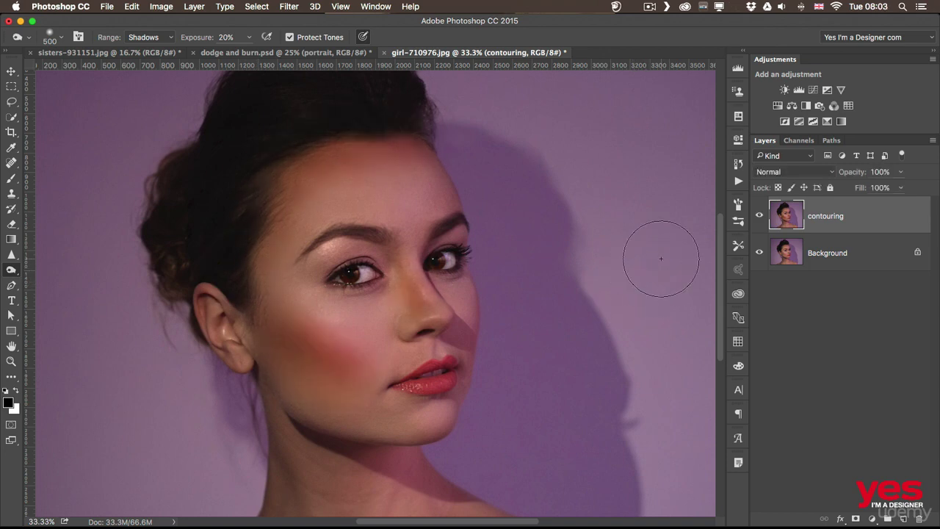
- Switch to the Dodge tool with Protect Tones on and the range set to Midtones
{"action": "key", "text": "shift+o"}
{"action": "key", "text": "shift+o"}
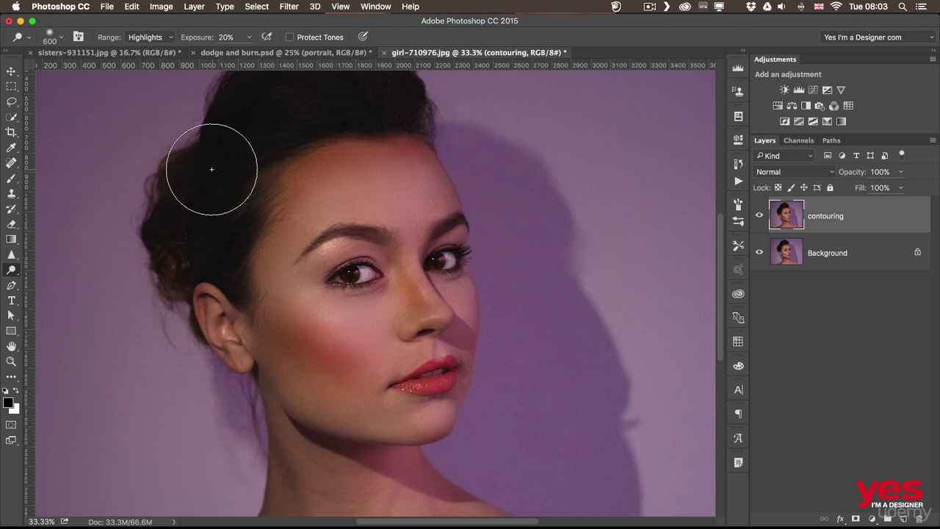
{"action": "left_click", "coordinate": [290, 37]}
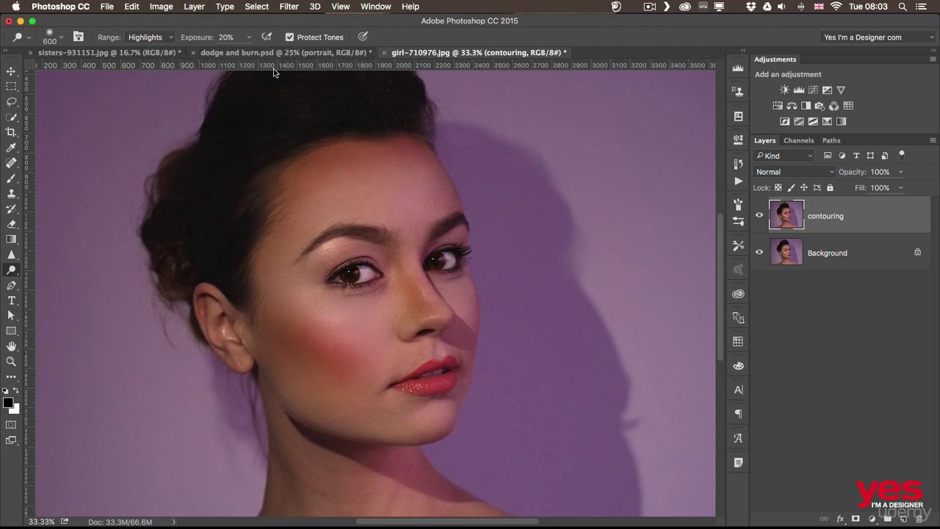
{"action": "left_click", "coordinate": [159, 37]}
{"action": "left_click", "coordinate": [154, 27]}
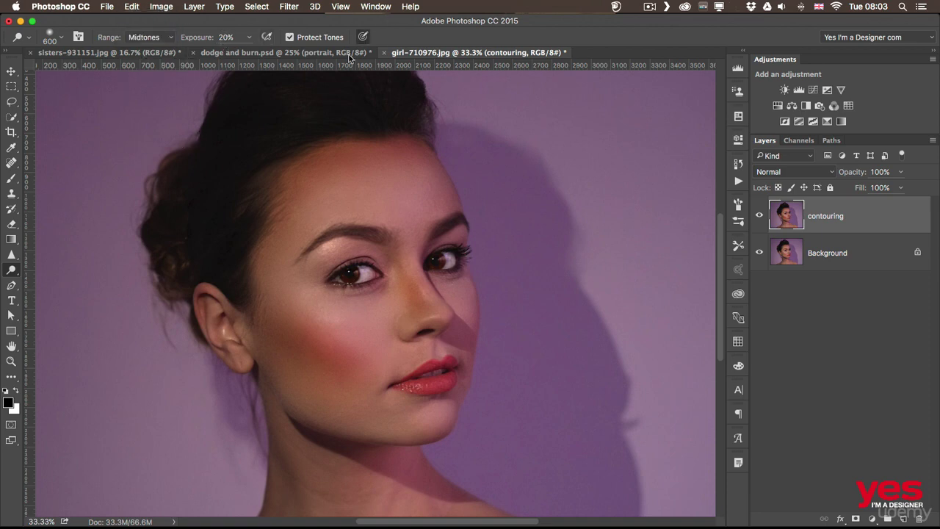
- Brighten the eyelid below the left eyebrow and the cheek highlight, resizing the brush near the nose
{"action": "key", "text": "bracketleft"}
{"action": "key", "text": "bracketleft"}
{"action": "key", "text": "bracketleft"}
{"action": "key", "text": "bracketleft"}
{"action": "key", "text": "bracketleft"}
{"action": "key", "text": "bracketleft"}
{"action": "mouse_move", "coordinate": [326, 253]}
{"action": "left_mouse_down"}
{"action": "mouse_move", "coordinate": [316, 261]}
{"action": "mouse_move", "coordinate": [347, 243]}
{"action": "left_mouse_up"}
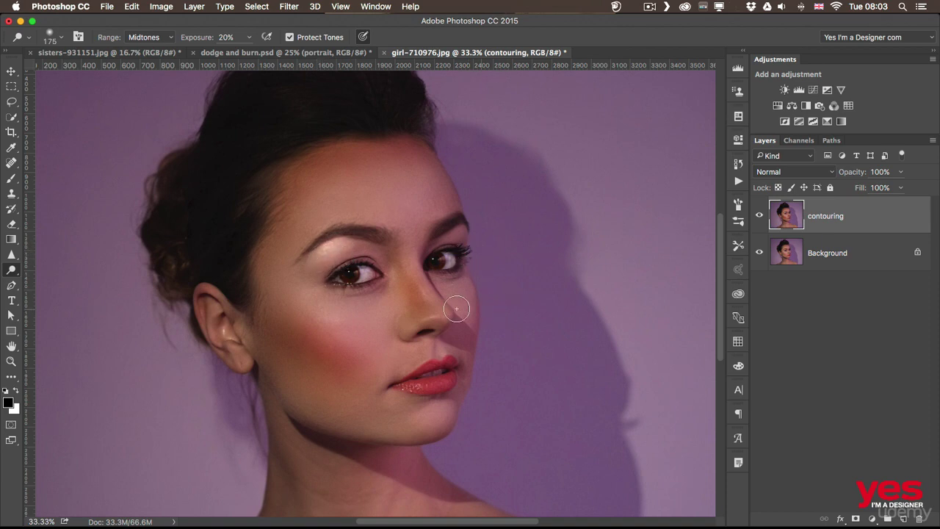
{"action": "key", "text": "bracketright"}
{"action": "key", "text": "bracketright"}
{"action": "key", "text": "bracketright"}
{"action": "key", "text": "bracketright"}
{"action": "key", "text": "bracketright"}
{"action": "mouse_move", "coordinate": [345, 324]}
{"action": "left_mouse_down"}
{"action": "mouse_move", "coordinate": [378, 326]}
{"action": "mouse_move", "coordinate": [351, 325]}
{"action": "mouse_move", "coordinate": [304, 299]}
{"action": "mouse_move", "coordinate": [367, 323]}
{"action": "left_mouse_up"}
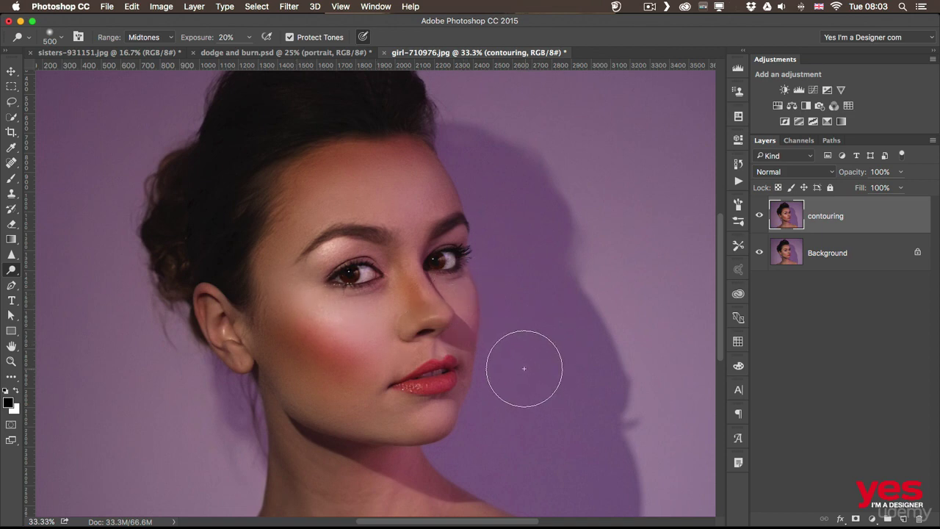
{"action": "key", "text": "bracketleft"}
{"action": "key", "text": "bracketleft"}
{"action": "key", "text": "bracketleft"}
{"action": "key", "text": "bracketleft"}
{"action": "key", "text": "bracketleft"}
{"action": "key", "text": "bracketleft"}
{"action": "key", "text": "bracketleft"}
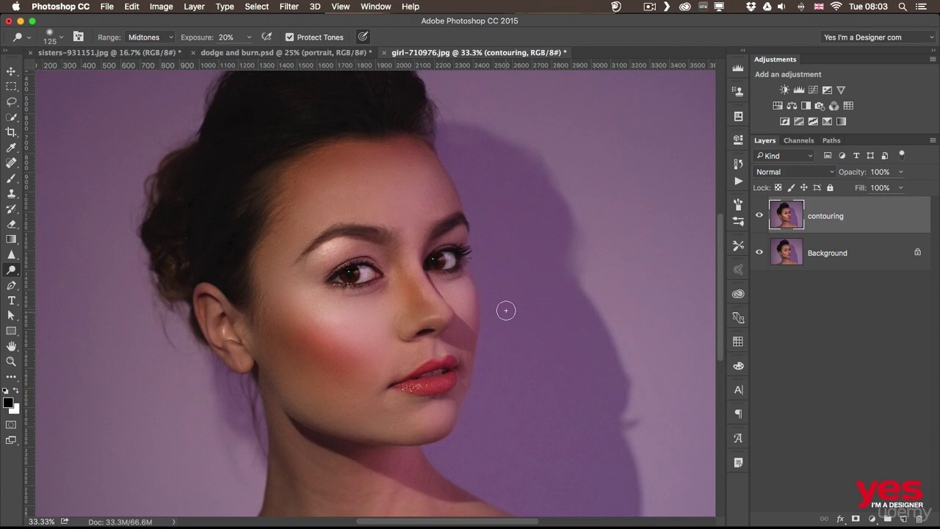
{"action": "key", "text": "bracketright"}
{"action": "key", "text": "bracketright"}
{"action": "key", "text": "bracketright"}
{"action": "key", "text": "bracketright"}
{"action": "key", "text": "bracketright"}
{"action": "key", "text": "bracketright"}
{"action": "key", "text": "bracketright"}
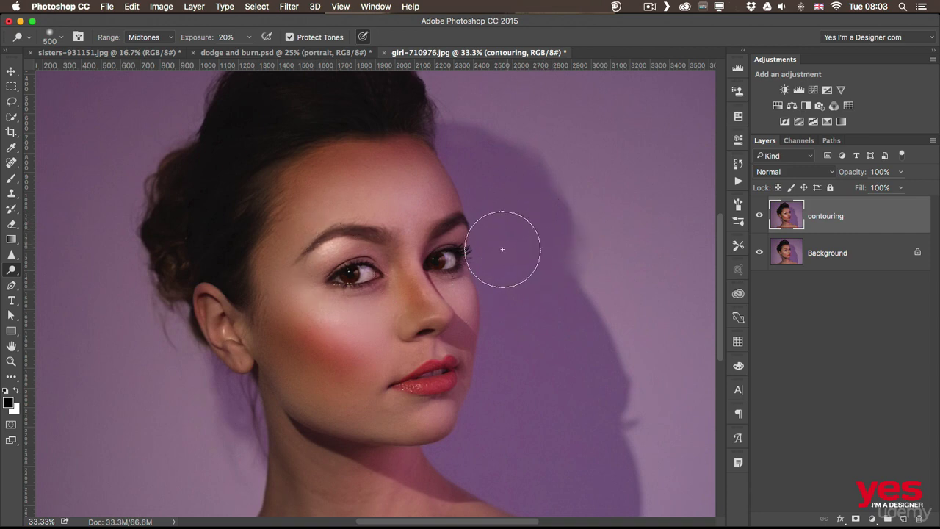
{"action": "key", "text": "bracketleft"}
{"action": "key", "text": "bracketleft"}
{"action": "key", "text": "bracketleft"}
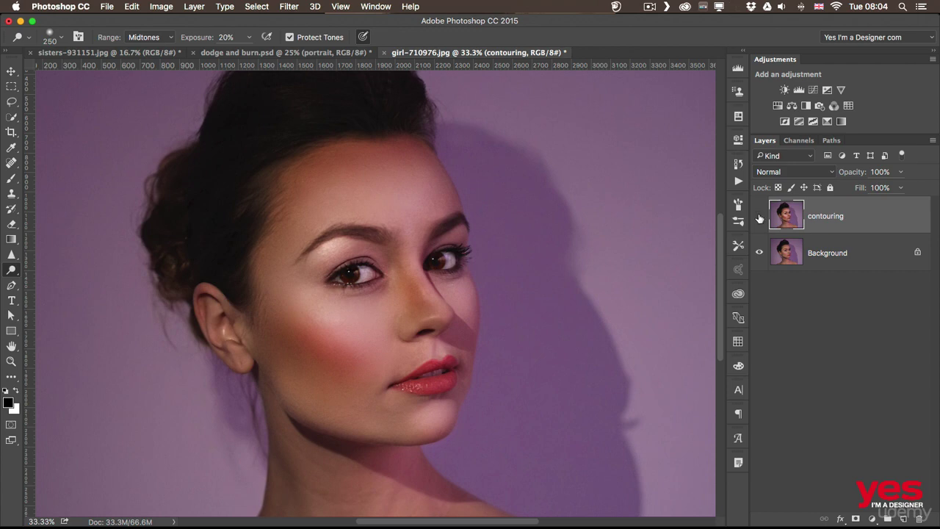
- Lower the contouring layer's opacity to 62%, toggling its visibility to compare before and after
{"action": "left_click", "coordinate": [759, 216]}
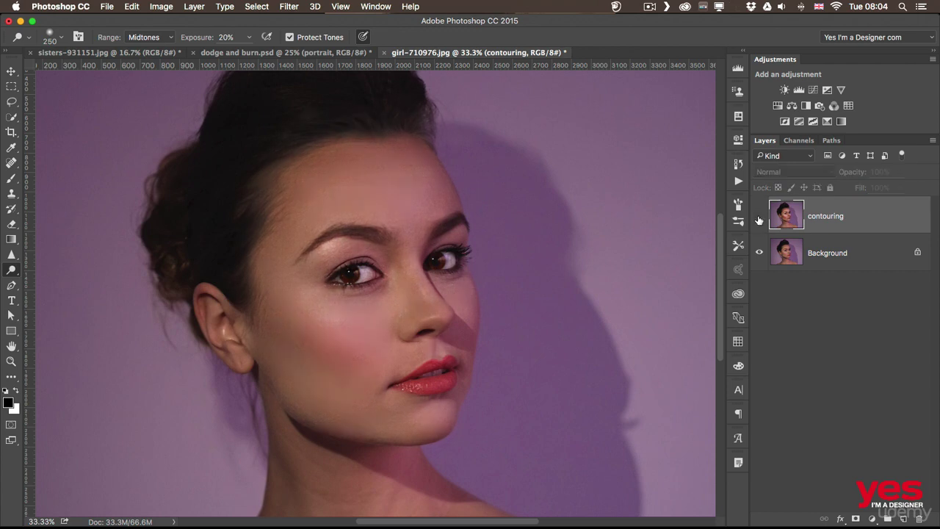
{"action": "left_click", "coordinate": [759, 215]}
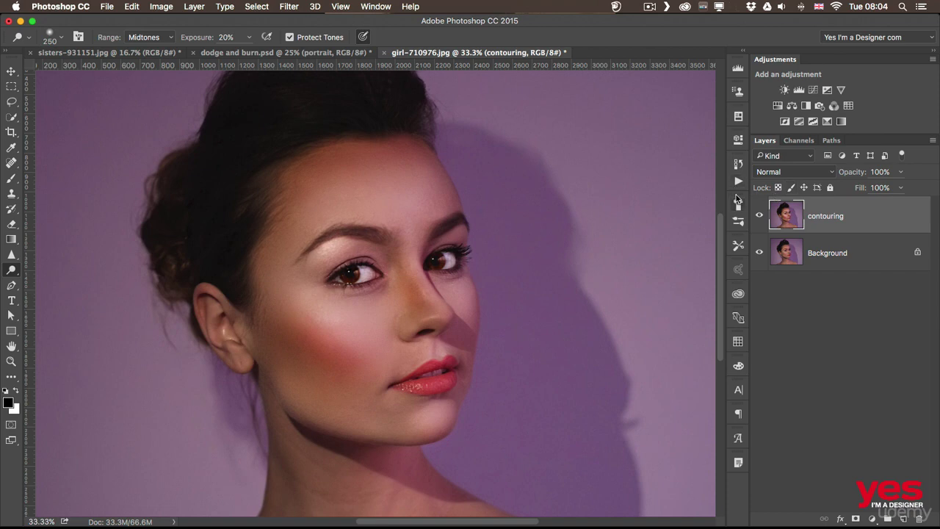
{"action": "left_click", "coordinate": [760, 216]}
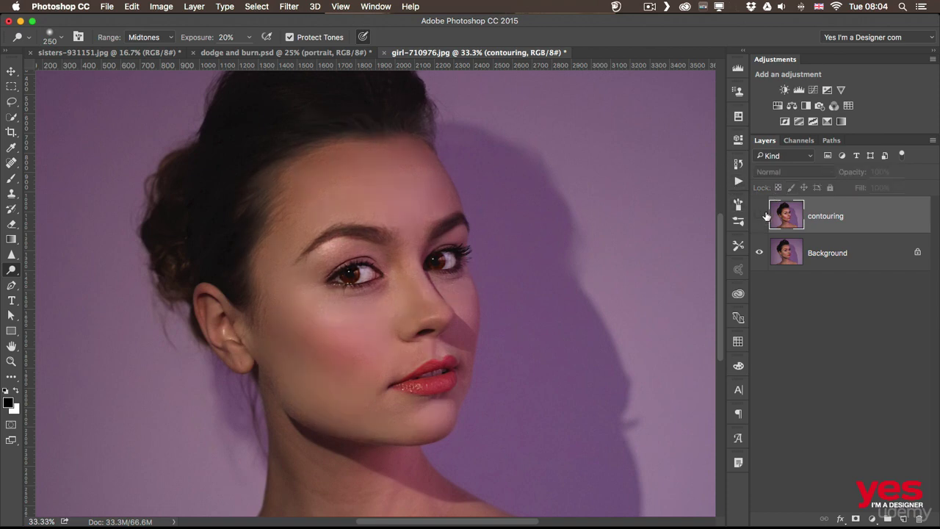
{"action": "left_click", "coordinate": [760, 215]}
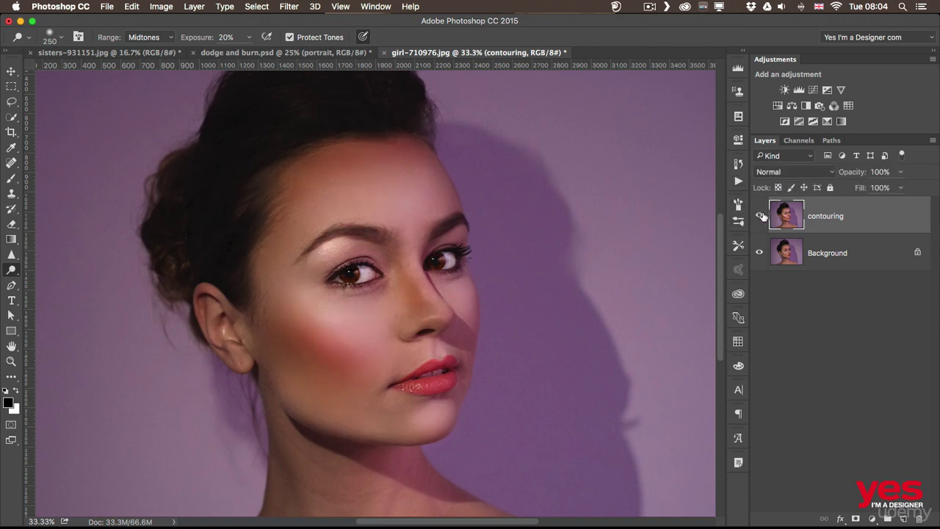
{"action": "left_click_drag", "start_coordinate": [849, 174], "coordinate": [829, 173]}
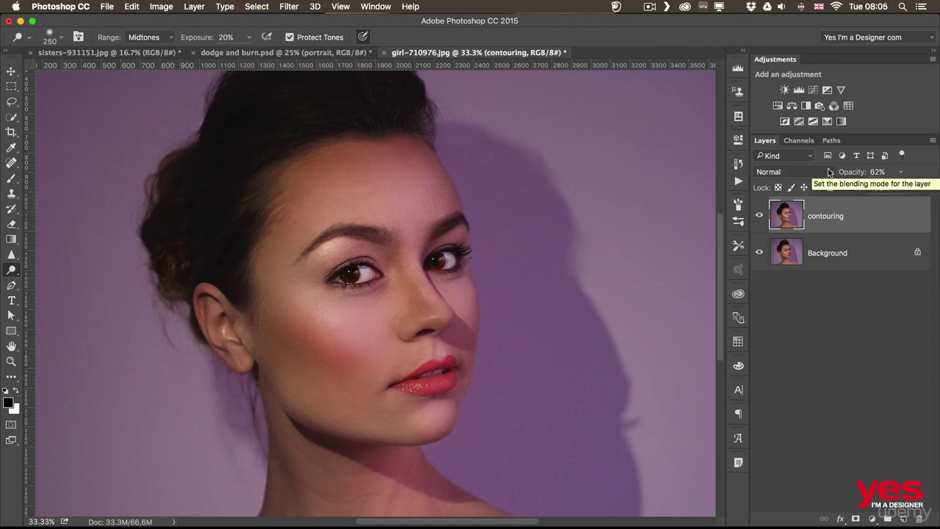
{"action": "key", "text": "super+comma"}
{"action": "key", "text": "super+comma"}
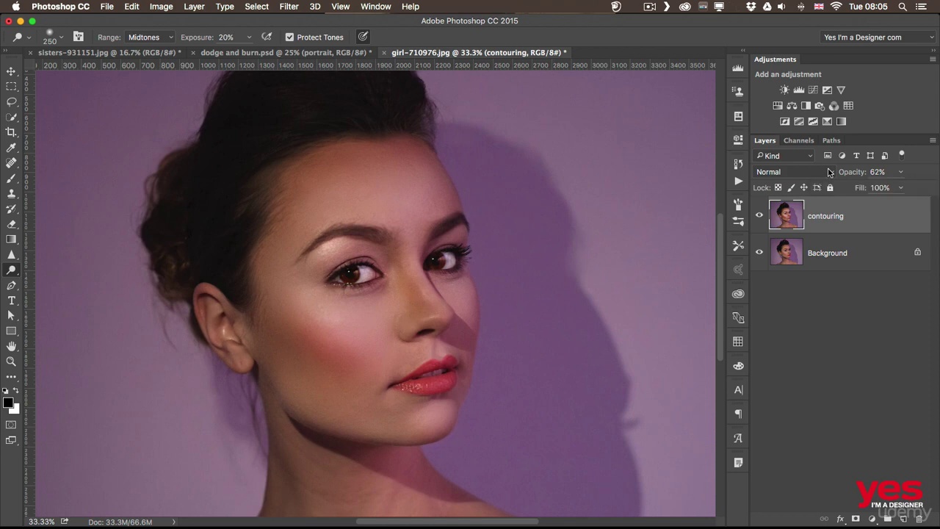
- Set the Dodge Range to Highlights and brighten the cheek highlight with a larger brush
{"action": "left_click", "coordinate": [154, 37]}
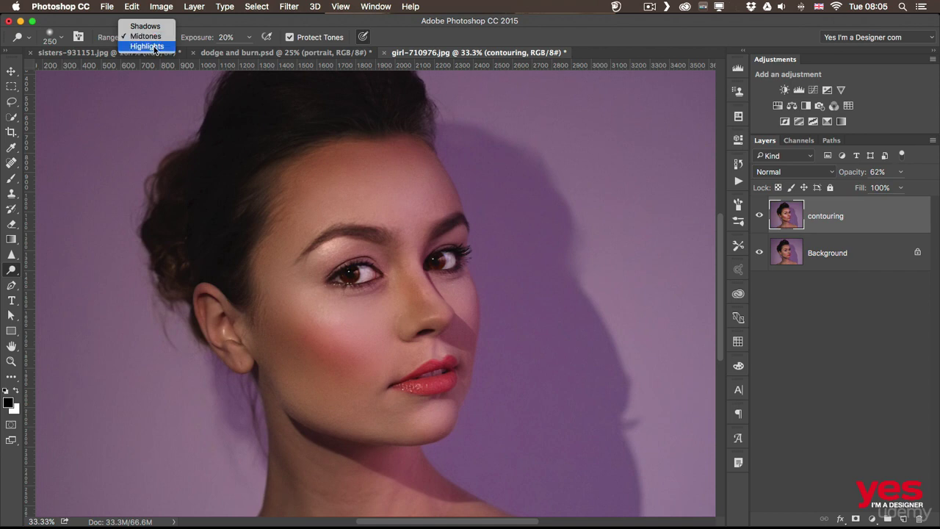
{"action": "left_click", "coordinate": [155, 47]}
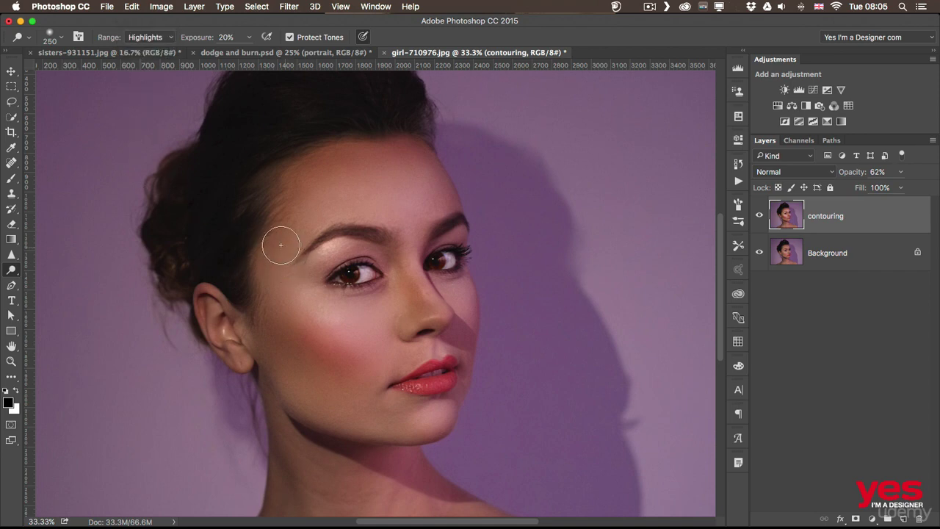
{"action": "key", "text": "bracketright"}
{"action": "key", "text": "bracketright"}
{"action": "key", "text": "bracketright"}
{"action": "left_click_drag", "start_coordinate": [318, 312], "coordinate": [347, 323]}
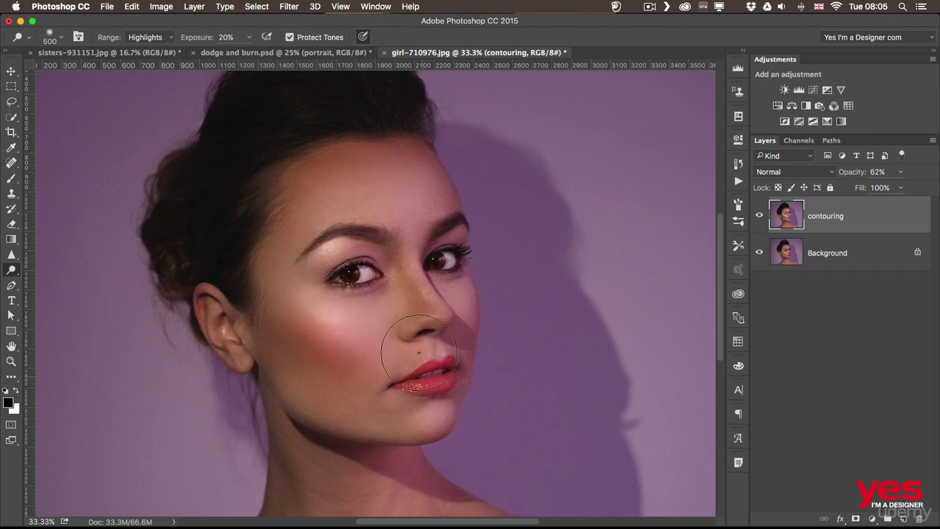
- Brighten the nose tip and the forehead above the brows, then compare without contouring
{"action": "key", "text": "p"}
{"action": "key", "text": "o"}
{"action": "key", "text": "bracketleft"}
{"action": "key", "text": "bracketleft"}
{"action": "key", "text": "bracketleft"}
{"action": "key", "text": "bracketleft"}
{"action": "key", "text": "bracketleft"}
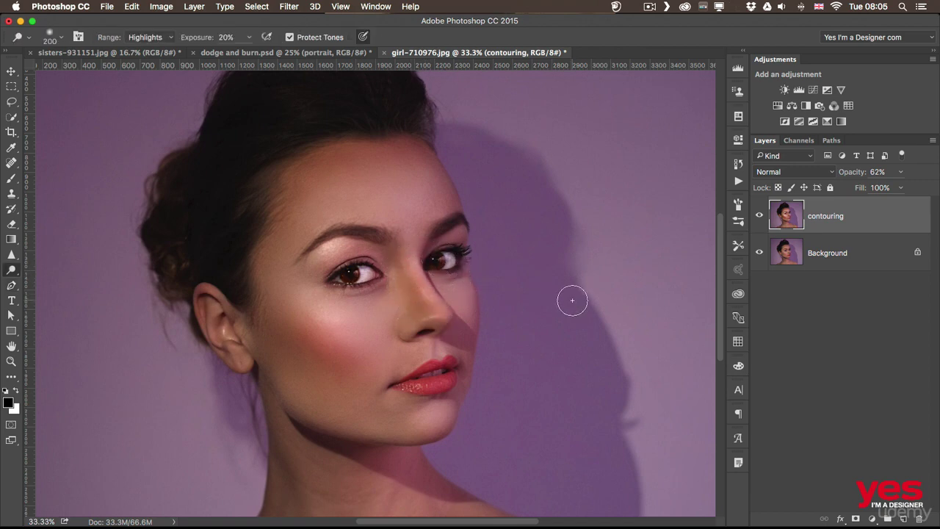
{"action": "left_click_drag", "start_coordinate": [437, 307], "coordinate": [447, 320]}
{"action": "key", "text": "bracketright"}
{"action": "key", "text": "bracketright"}
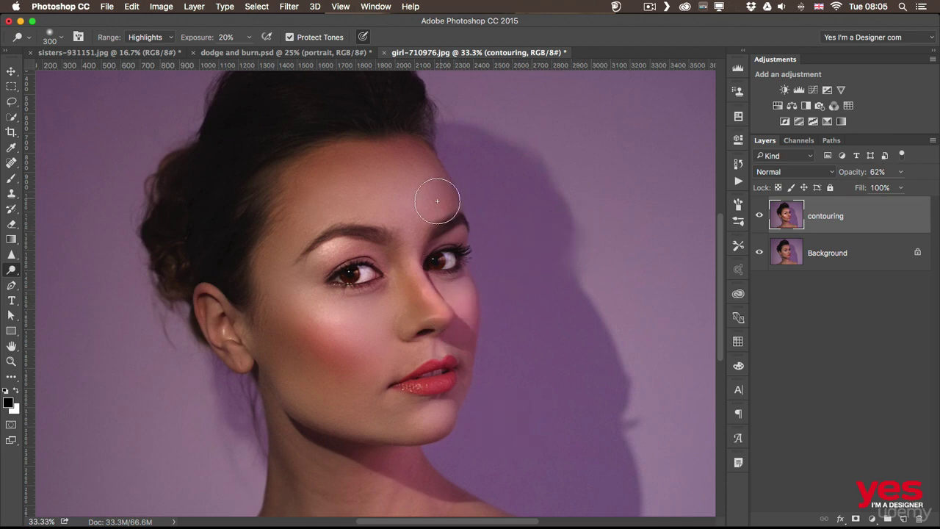
{"action": "mouse_move", "coordinate": [410, 218]}
{"action": "left_mouse_down"}
{"action": "mouse_move", "coordinate": [419, 214]}
{"action": "mouse_move", "coordinate": [415, 223]}
{"action": "left_mouse_up"}
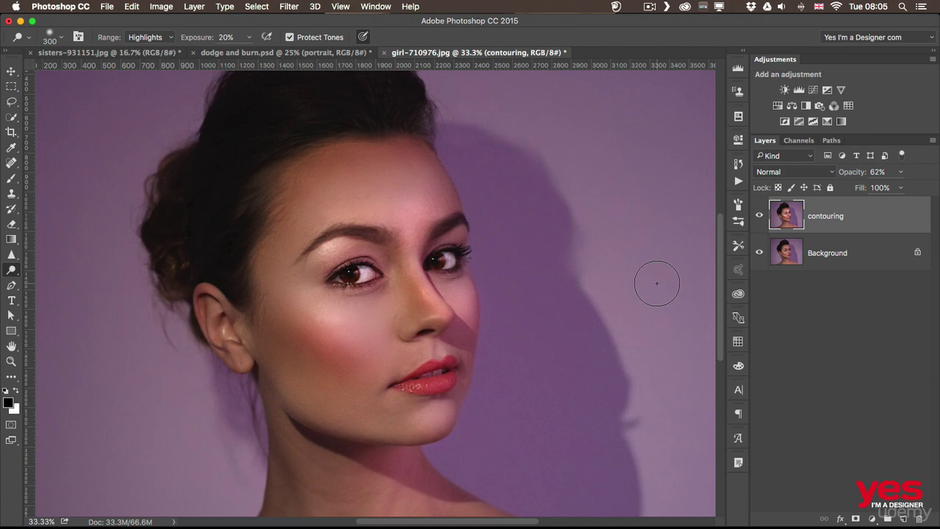
{"action": "key", "text": "super+comma"}
{"action": "key", "text": "super+comma"}
- Show dodge and burn.psd at 33.3% and toggle its Camera Raw Filter off and on
{"action": "left_click", "coordinate": [224, 56]}
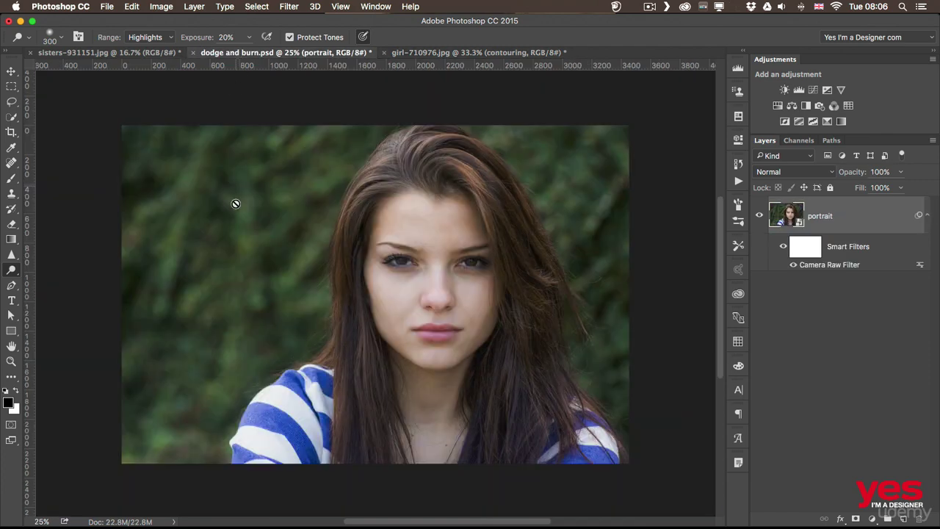
{"action": "key", "text": "super+equal"}
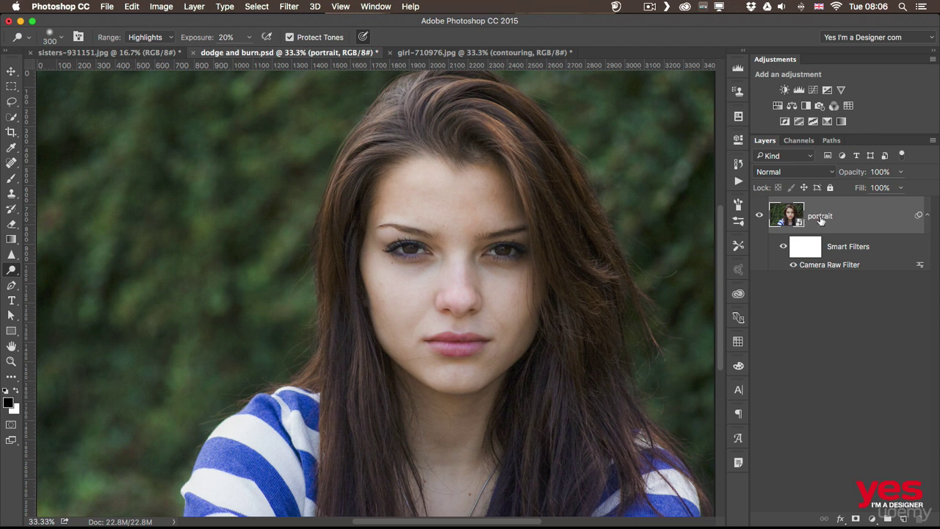
{"action": "left_click", "coordinate": [781, 248]}
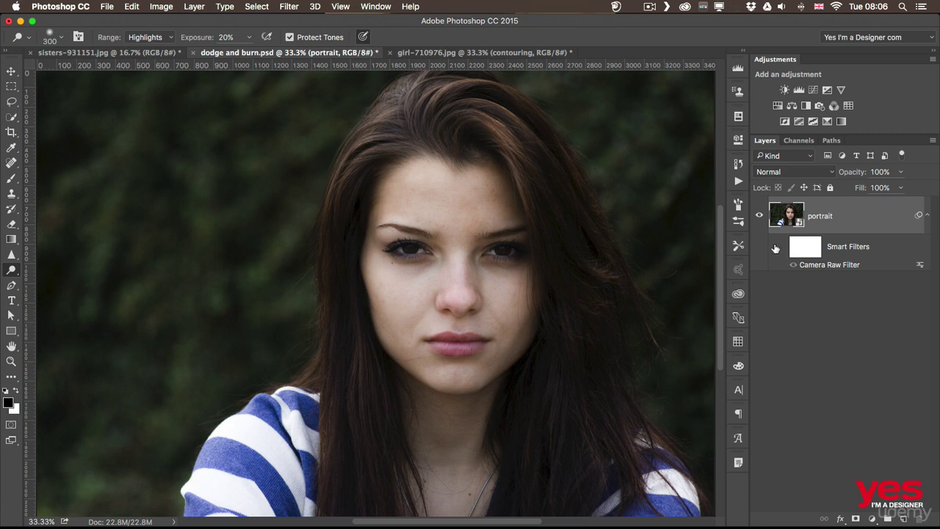
{"action": "left_click", "coordinate": [780, 250]}
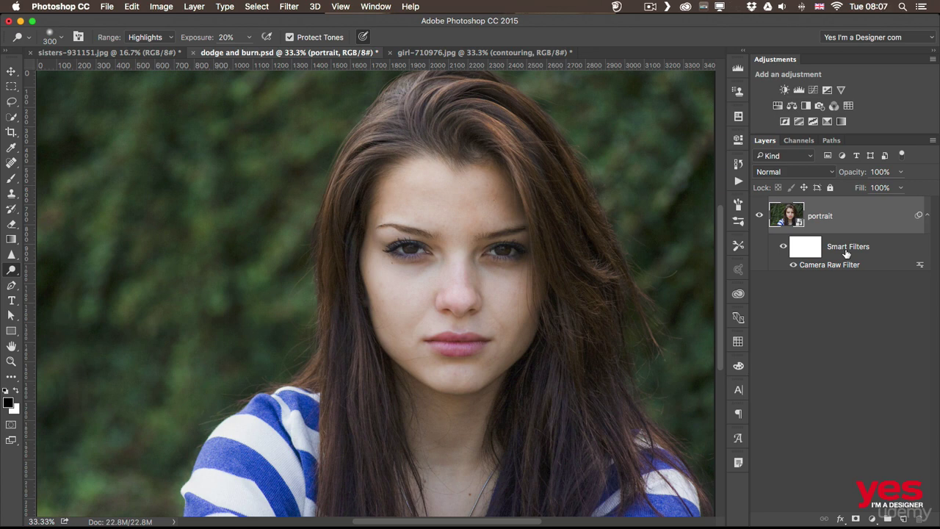
- Add a new empty layer above the portrait named 'contouring'
{"action": "left_click", "coordinate": [903, 519]}
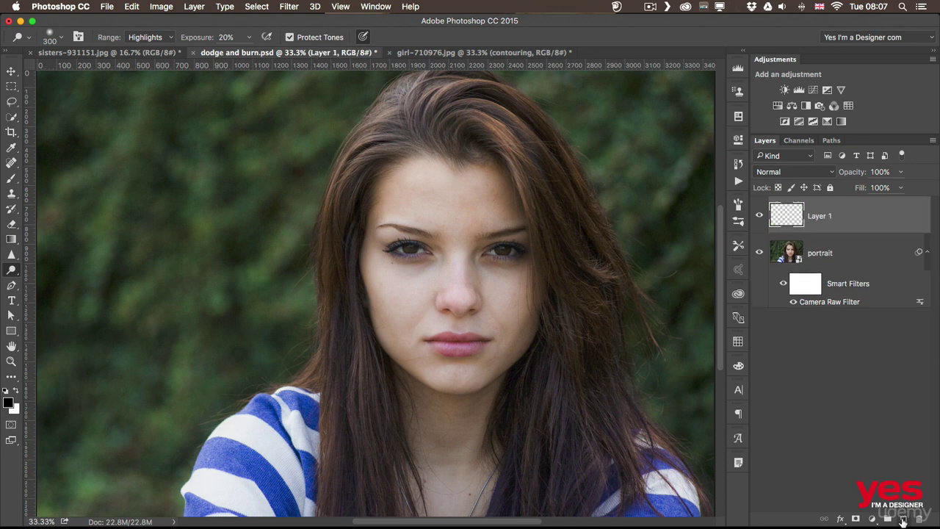
{"action": "double_click", "coordinate": [820, 216]}
{"action": "type", "text": "donturing"}
{"action": "key", "text": "Return"}
- Fill the contouring layer with 50% Gray and set its blend mode to Overlay
{"action": "left_click", "coordinate": [131, 6]}
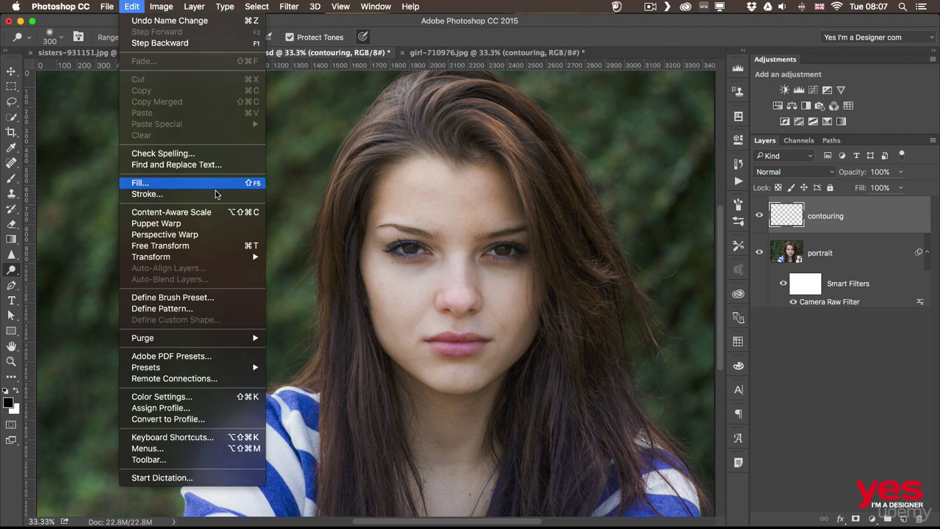
{"action": "left_click", "coordinate": [173, 185]}
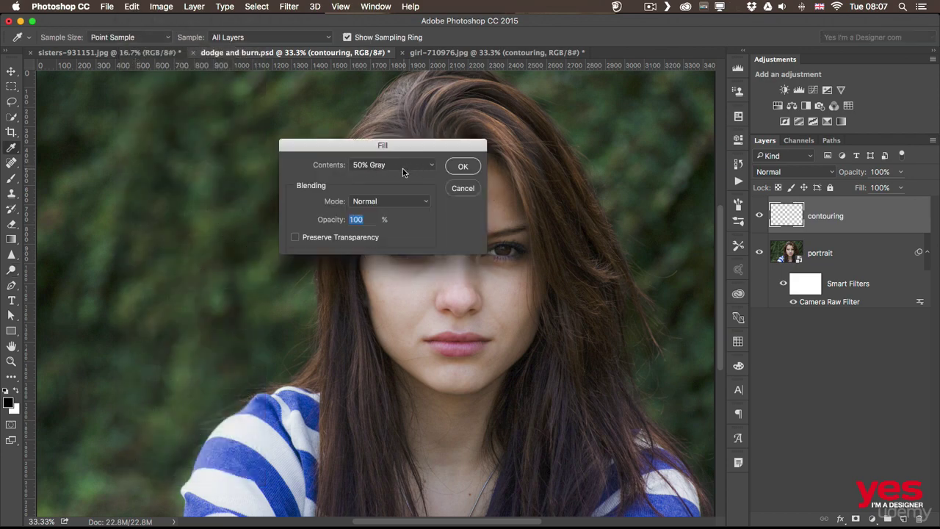
{"action": "left_click", "coordinate": [462, 166]}
{"action": "key", "text": "o"}
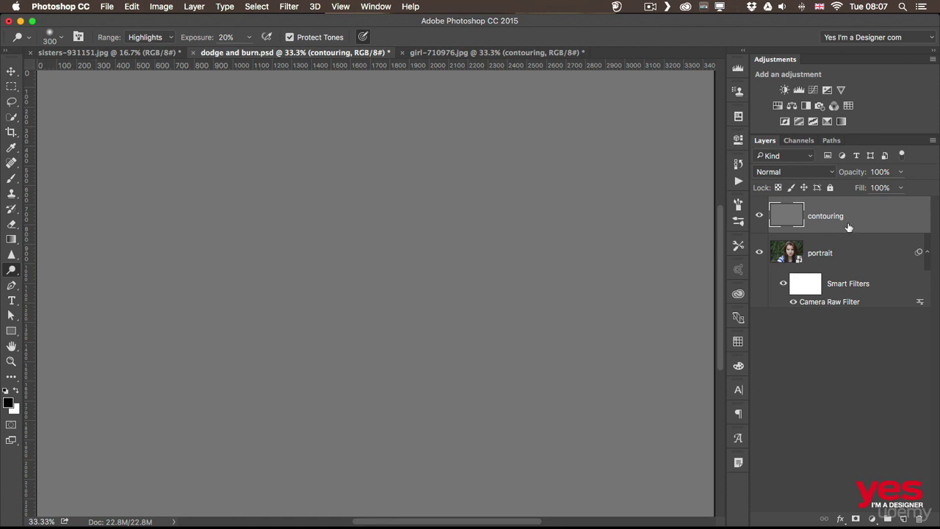
{"action": "left_click", "coordinate": [761, 171]}
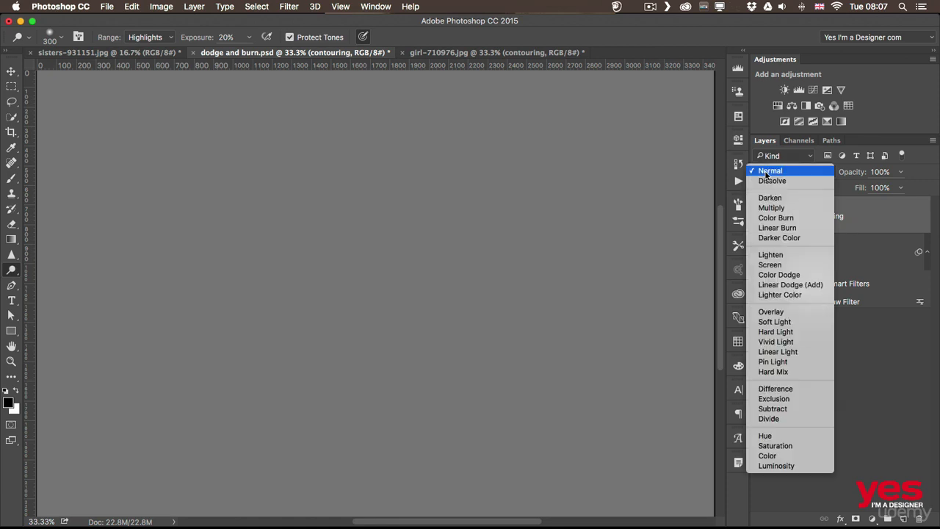
{"action": "left_click", "coordinate": [772, 312]}
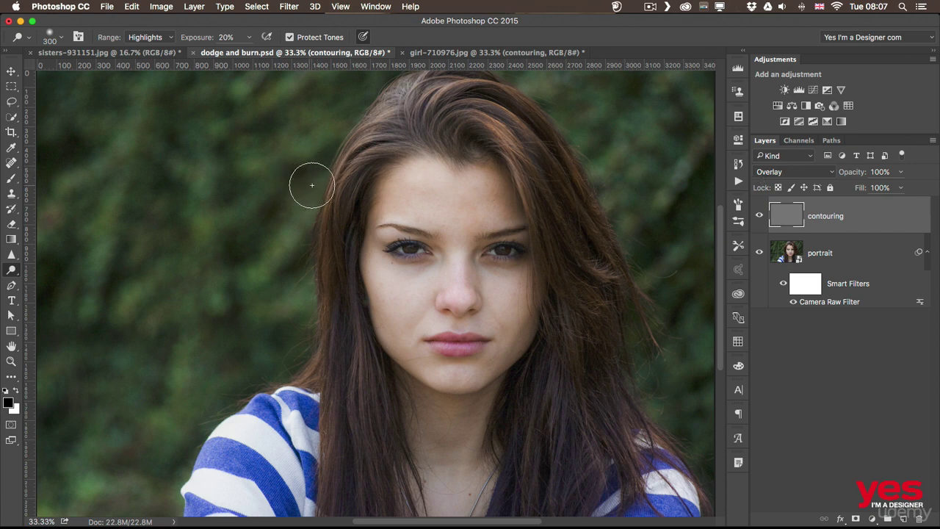
- Set Dodge and Burn ranges to Midtones and burn the left cheek hollow with a 200 px brush
{"action": "left_click", "coordinate": [146, 36]}
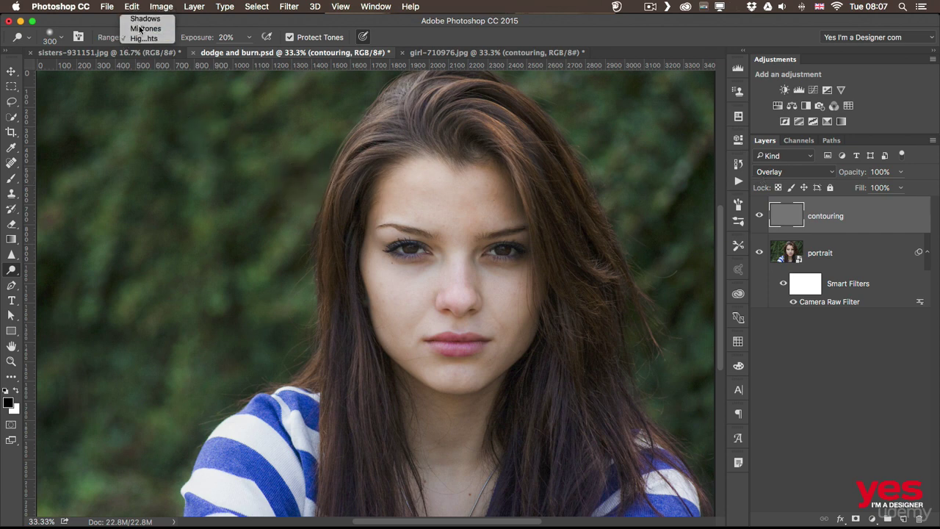
{"action": "left_click", "coordinate": [137, 102]}
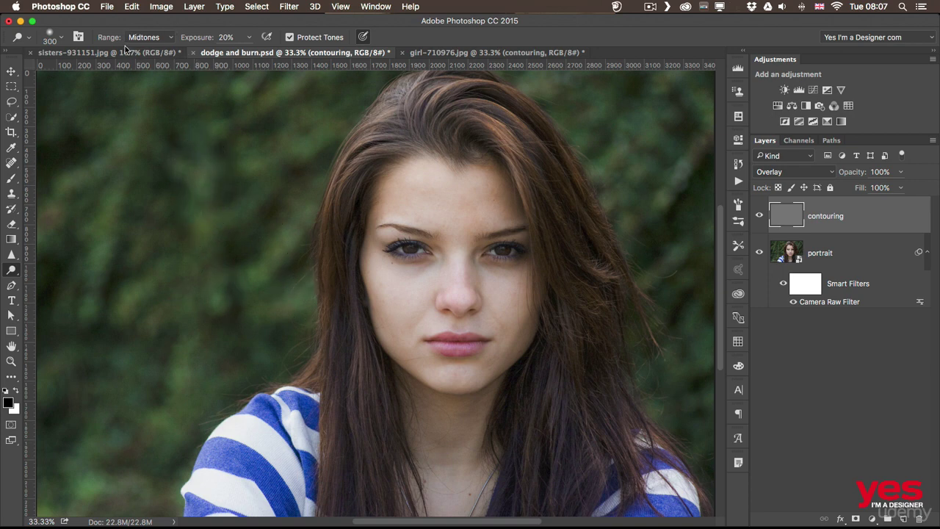
{"action": "key", "text": "shift+o"}
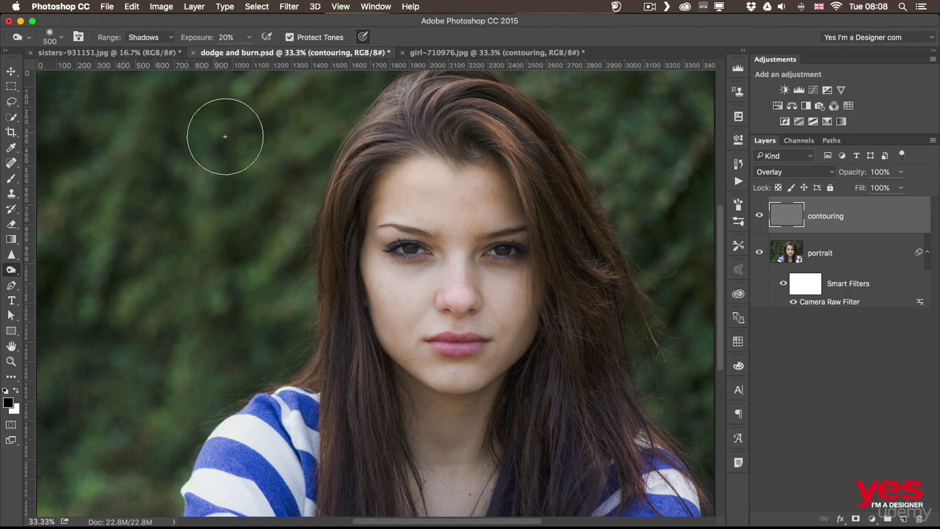
{"action": "left_click", "coordinate": [149, 36]}
{"action": "left_click", "coordinate": [147, 49]}
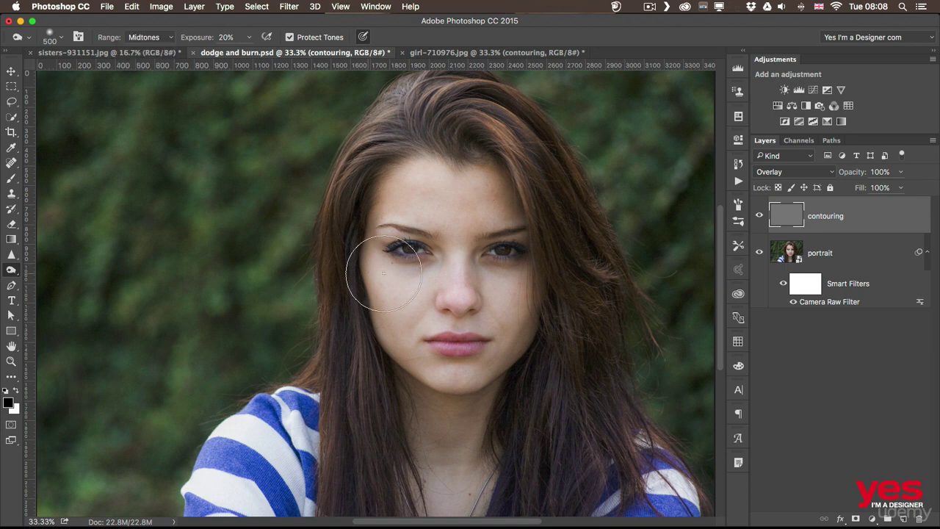
{"action": "key", "text": "bracketleft"}
{"action": "key", "text": "bracketleft"}
{"action": "key", "text": "bracketleft"}
{"action": "key", "text": "bracketleft"}
{"action": "scroll", "coordinate": [398, 264], "scroll_direction": "up", "scroll_amount": 2}
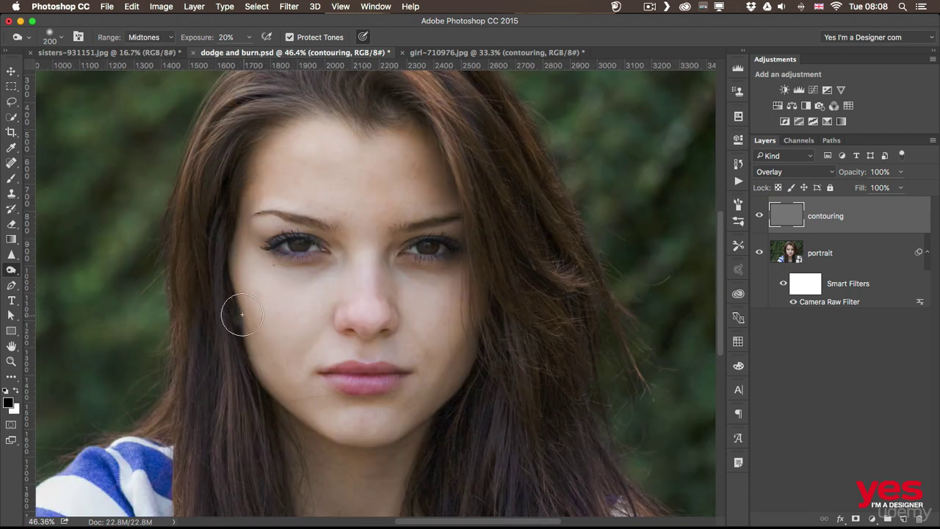
{"action": "mouse_move", "coordinate": [239, 312]}
{"action": "left_mouse_down"}
{"action": "mouse_move", "coordinate": [283, 357]}
{"action": "mouse_move", "coordinate": [230, 290]}
{"action": "mouse_move", "coordinate": [296, 355]}
{"action": "mouse_move", "coordinate": [226, 292]}
{"action": "mouse_move", "coordinate": [259, 331]}
{"action": "left_mouse_up"}
- Burn along the right jaw, both sides of the nose and under the chin
{"action": "key", "text": "bracketright"}
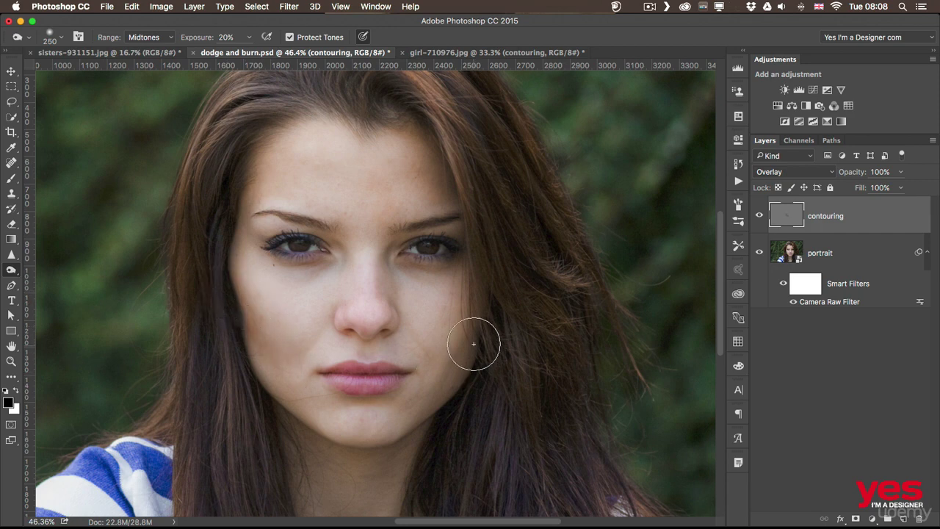
{"action": "mouse_move", "coordinate": [473, 343]}
{"action": "left_mouse_down"}
{"action": "mouse_move", "coordinate": [480, 299]}
{"action": "mouse_move", "coordinate": [480, 311]}
{"action": "left_mouse_up"}
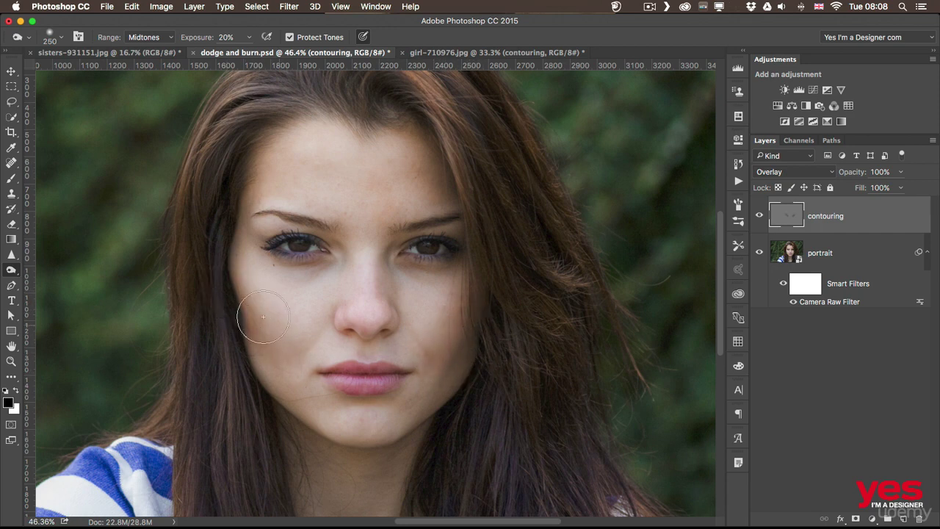
{"action": "key", "text": "bracketleft"}
{"action": "key", "text": "bracketleft"}
{"action": "key", "text": "bracketleft"}
{"action": "left_click_drag", "start_coordinate": [381, 246], "coordinate": [387, 308]}
{"action": "left_click_drag", "start_coordinate": [344, 258], "coordinate": [344, 327]}
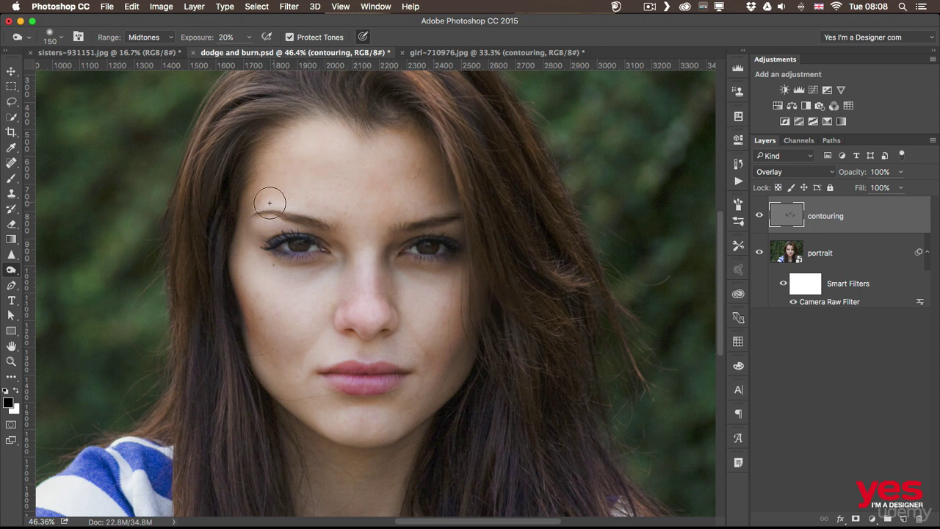
{"action": "key", "text": "bracketright"}
{"action": "key", "text": "bracketright"}
{"action": "key", "text": "bracketright"}
{"action": "key", "text": "bracketright"}
{"action": "key", "text": "bracketright"}
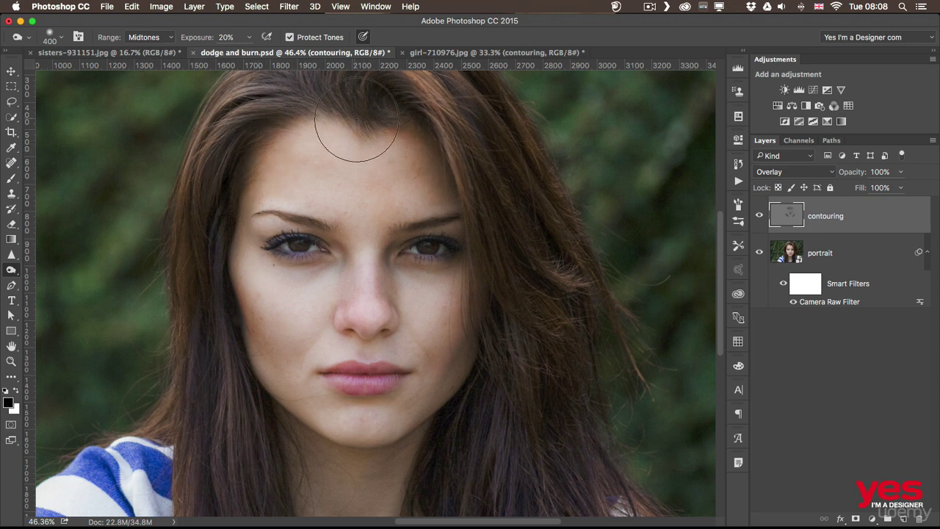
{"action": "key", "text": "bracketleft"}
{"action": "key", "text": "bracketleft"}
{"action": "key", "text": "bracketleft"}
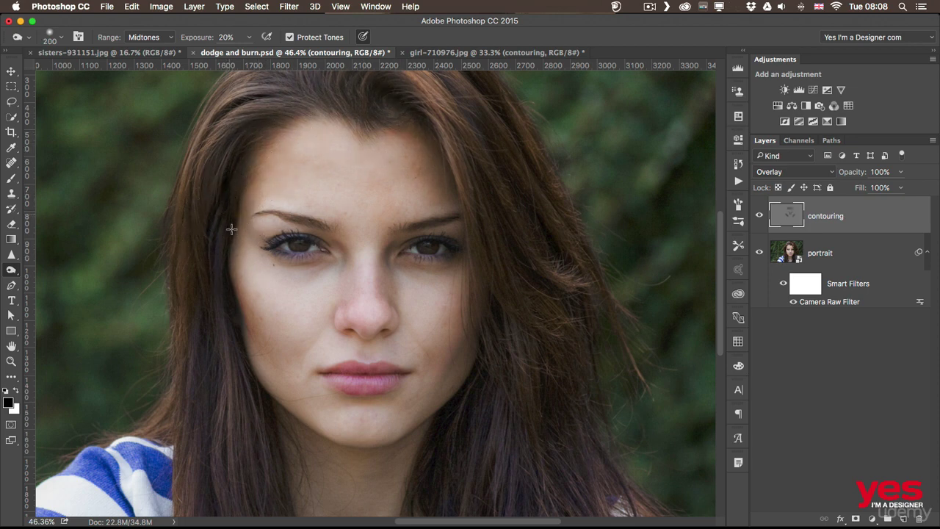
{"action": "key", "text": "bracketright"}
{"action": "key", "text": "bracketright"}
{"action": "left_click_drag", "start_coordinate": [309, 457], "coordinate": [371, 477]}
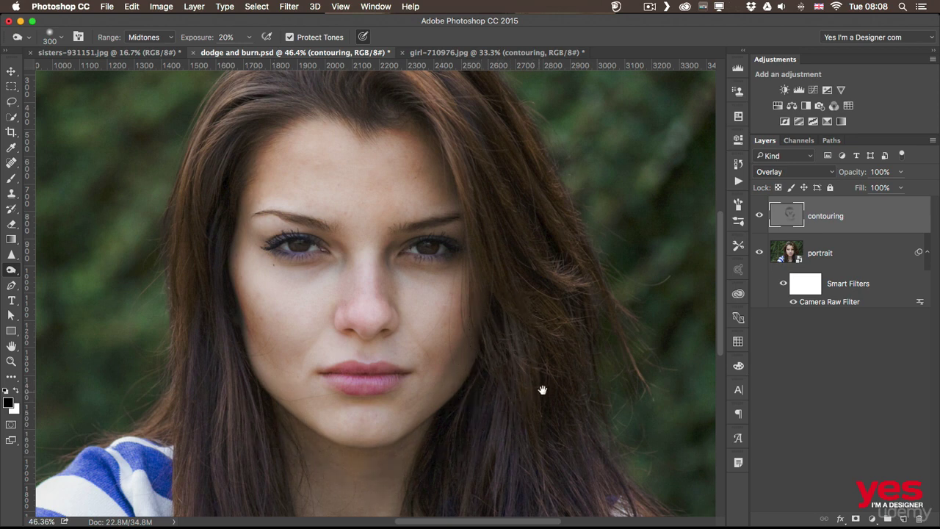
- Compare with contouring hidden, then darken the jawline below the right cheek with a 200 px brush
{"action": "left_click_drag", "start_coordinate": [543, 389], "coordinate": [550, 336]}
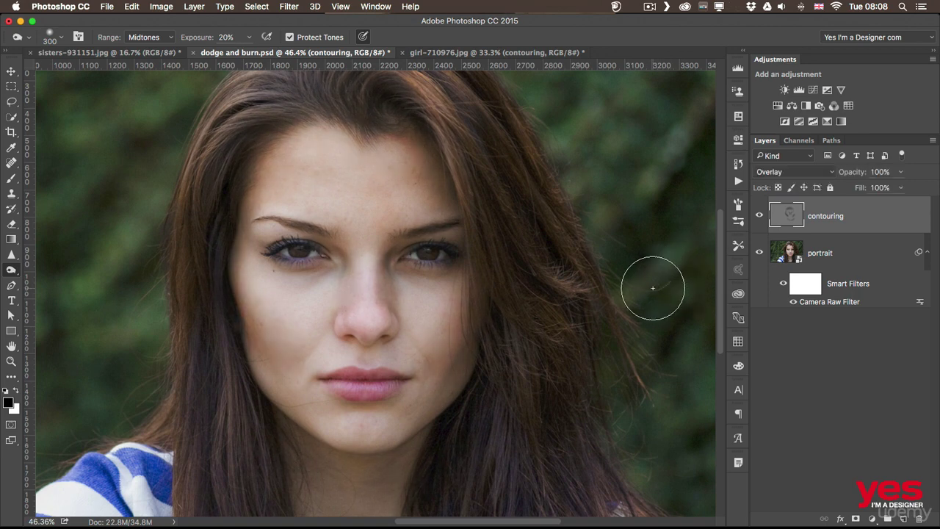
{"action": "key", "text": "super+z"}
{"action": "key", "text": "super+z"}
{"action": "key", "text": "super+comma"}
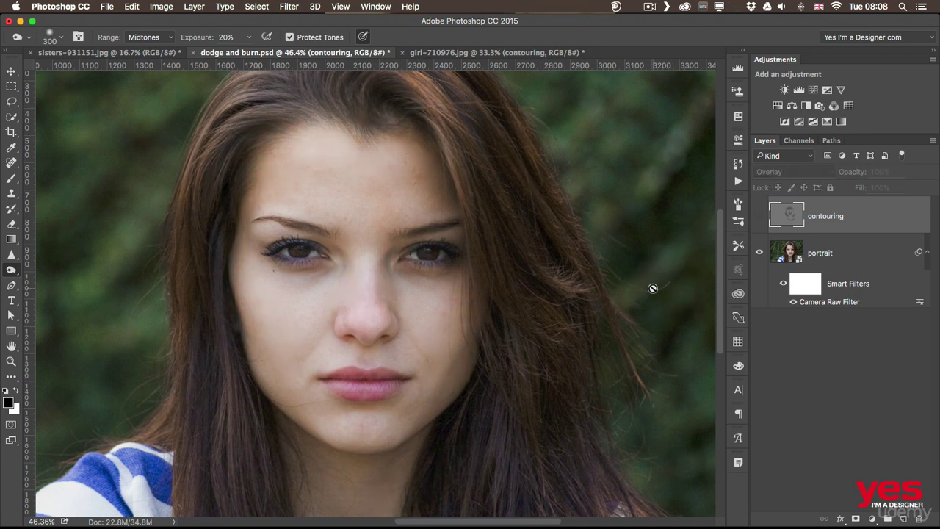
{"action": "key", "text": "super+comma"}
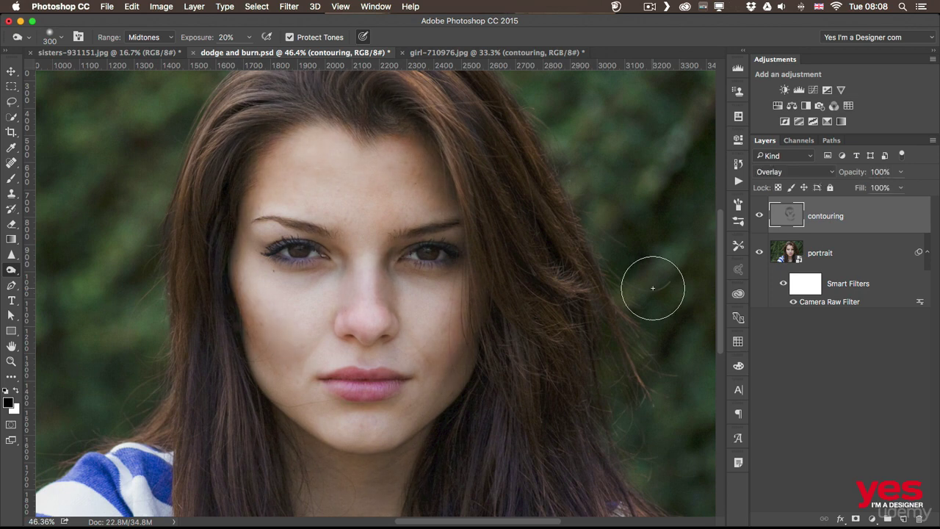
{"action": "key", "text": "bracketleft"}
{"action": "key", "text": "bracketleft"}
{"action": "key", "text": "bracketleft"}
{"action": "key", "text": "bracketleft"}
{"action": "key", "text": "bracketleft"}
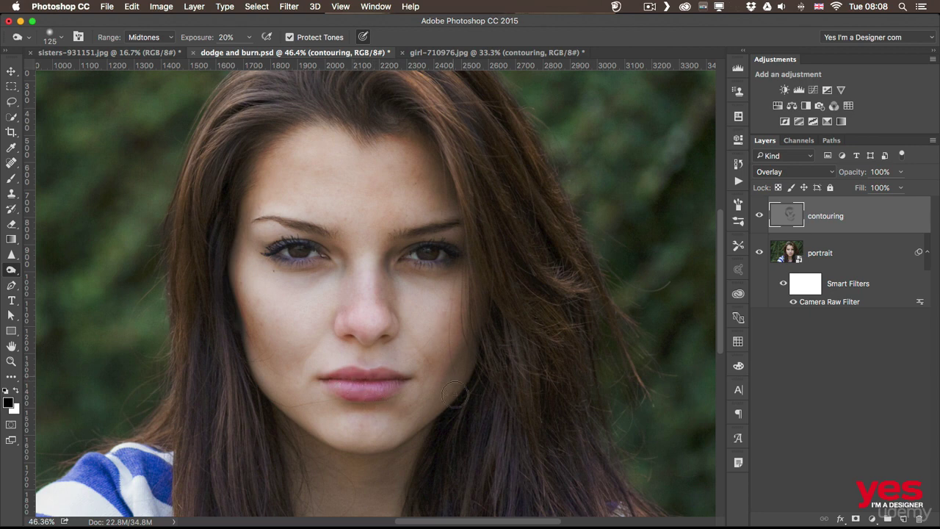
{"action": "key", "text": "bracketright"}
{"action": "key", "text": "bracketright"}
{"action": "key", "text": "bracketright"}
{"action": "mouse_move", "coordinate": [443, 416]}
{"action": "left_mouse_down"}
{"action": "mouse_move", "coordinate": [428, 447]}
{"action": "mouse_move", "coordinate": [462, 382]}
{"action": "mouse_move", "coordinate": [405, 433]}
{"action": "left_mouse_up"}
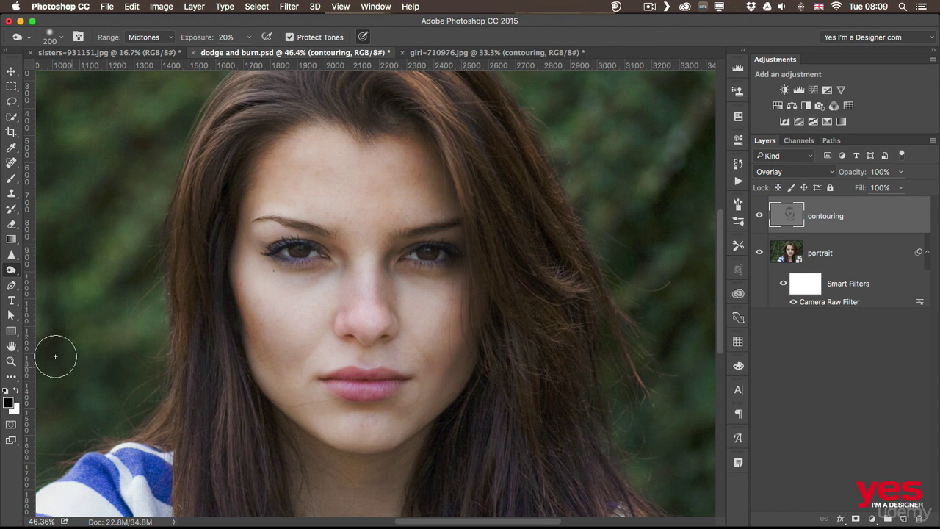
- Dodge the forehead centre with a 500 px brush, then the nose ridge and chin at 175 px
{"action": "key", "text": "bracketright"}
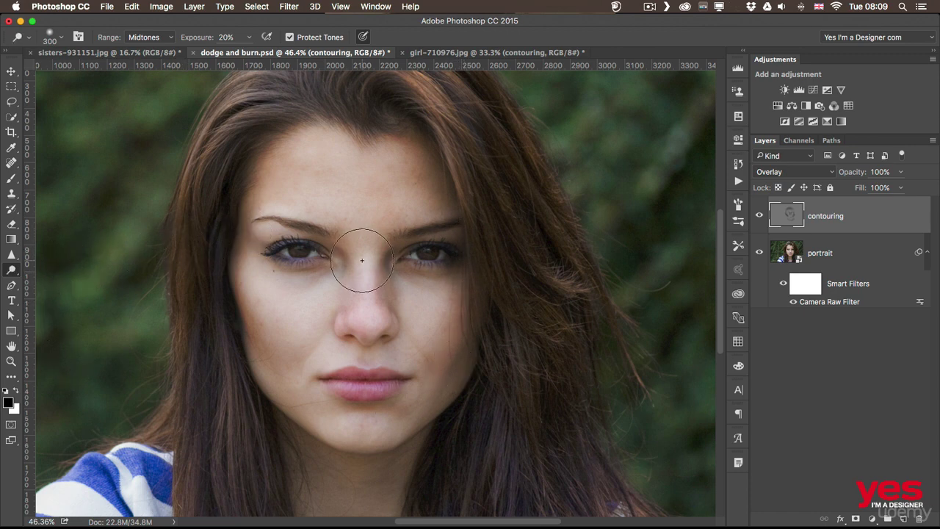
{"action": "key", "text": "bracketright"}
{"action": "key", "text": "bracketright"}
{"action": "key", "text": "bracketright"}
{"action": "key", "text": "bracketright"}
{"action": "key", "text": "bracketright"}
{"action": "left_click_drag", "start_coordinate": [321, 187], "coordinate": [322, 191]}
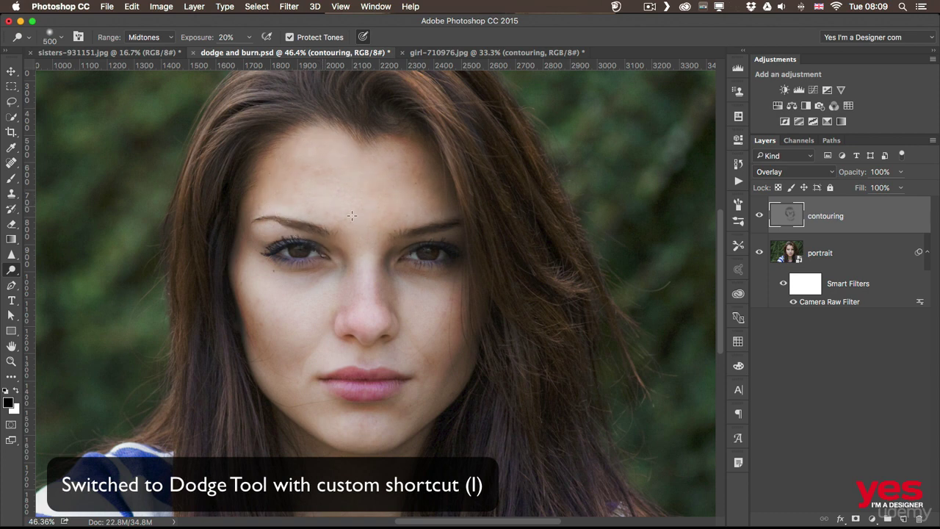
{"action": "key", "text": "bracketleft"}
{"action": "key", "text": "bracketleft"}
{"action": "key", "text": "bracketleft"}
{"action": "key", "text": "bracketleft"}
{"action": "key", "text": "bracketleft"}
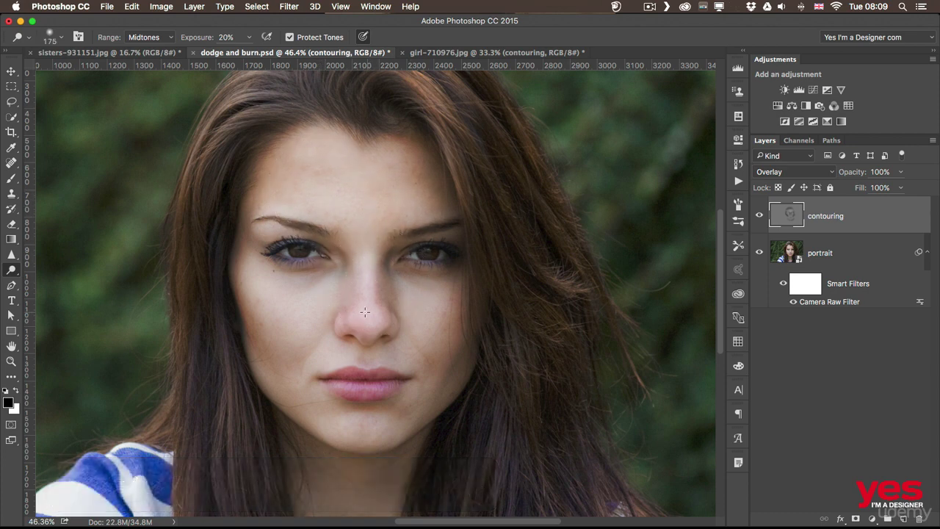
{"action": "mouse_move", "coordinate": [365, 306]}
{"action": "left_mouse_down"}
{"action": "mouse_move", "coordinate": [365, 335]}
{"action": "mouse_move", "coordinate": [334, 389]}
{"action": "mouse_move", "coordinate": [358, 411]}
{"action": "mouse_move", "coordinate": [354, 429]}
{"action": "left_mouse_up"}
- Lighten the cheek near the right jaw, set the brush to 150 px, and compare contouring off and on
{"action": "key", "text": "bracketright"}
{"action": "key", "text": "bracketright"}
{"action": "key", "text": "bracketleft"}
{"action": "key", "text": "bracketleft"}
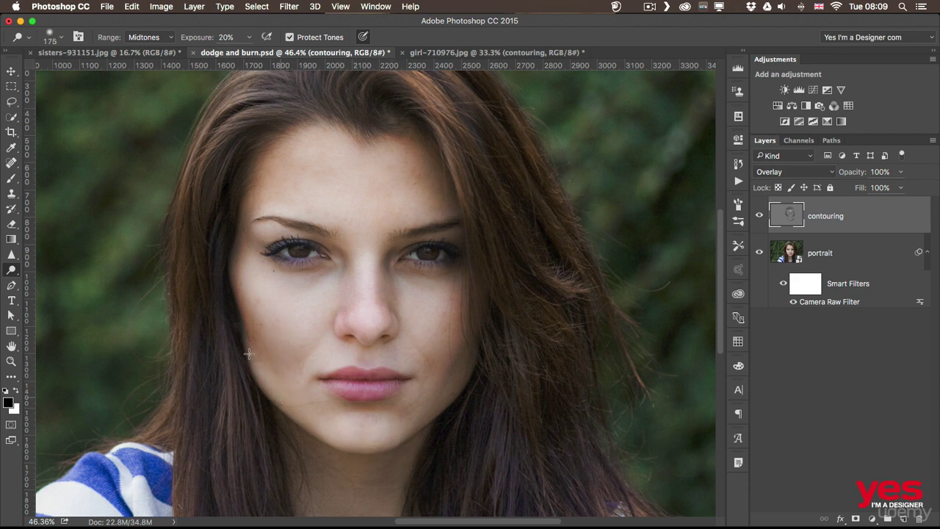
{"action": "mouse_move", "coordinate": [470, 389]}
{"action": "left_mouse_down"}
{"action": "mouse_move", "coordinate": [426, 406]}
{"action": "mouse_move", "coordinate": [464, 372]}
{"action": "left_mouse_up"}
{"action": "key", "text": "bracketleft"}
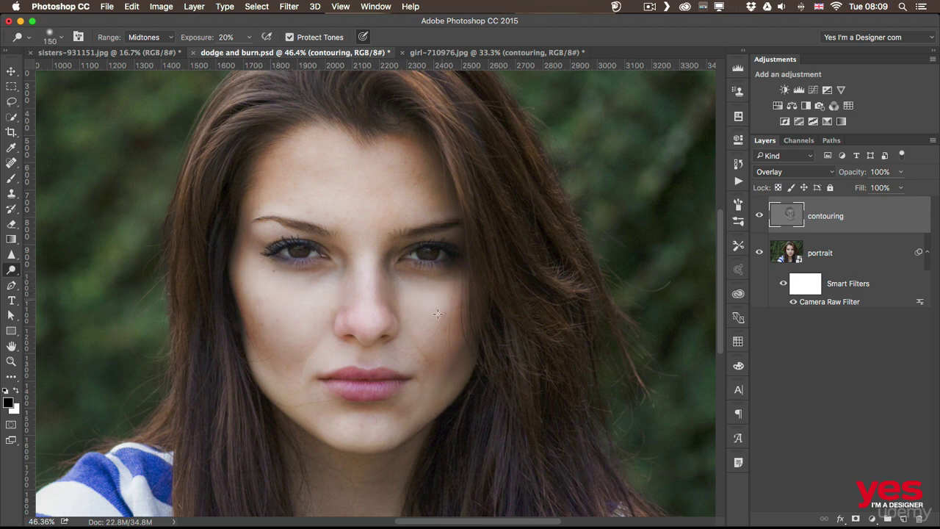
{"action": "scroll", "coordinate": [502, 389], "scroll_direction": "down", "scroll_amount": 2}
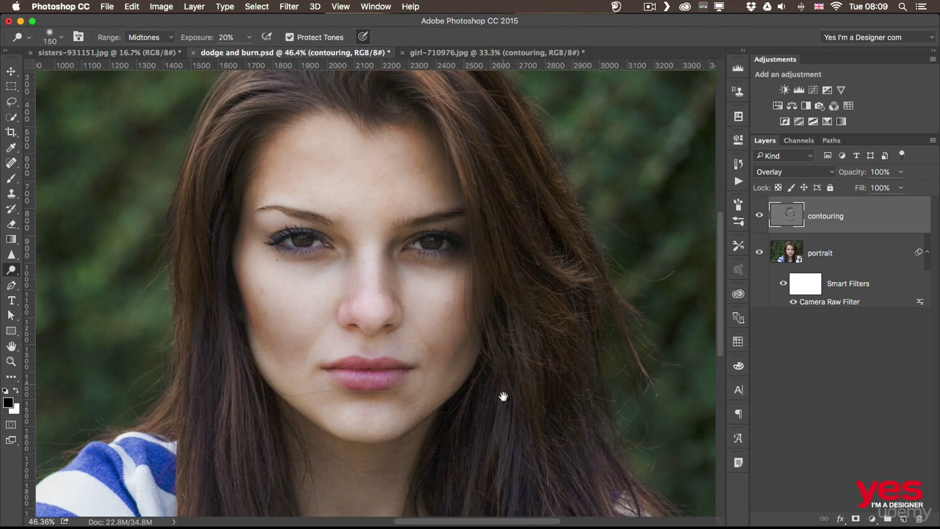
{"action": "key", "text": "super+comma"}
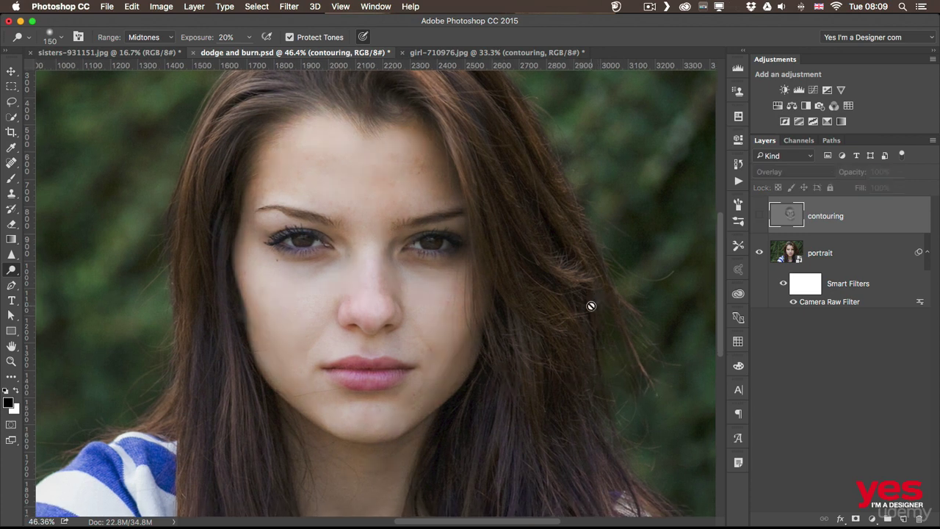
{"action": "key", "text": "super+comma"}
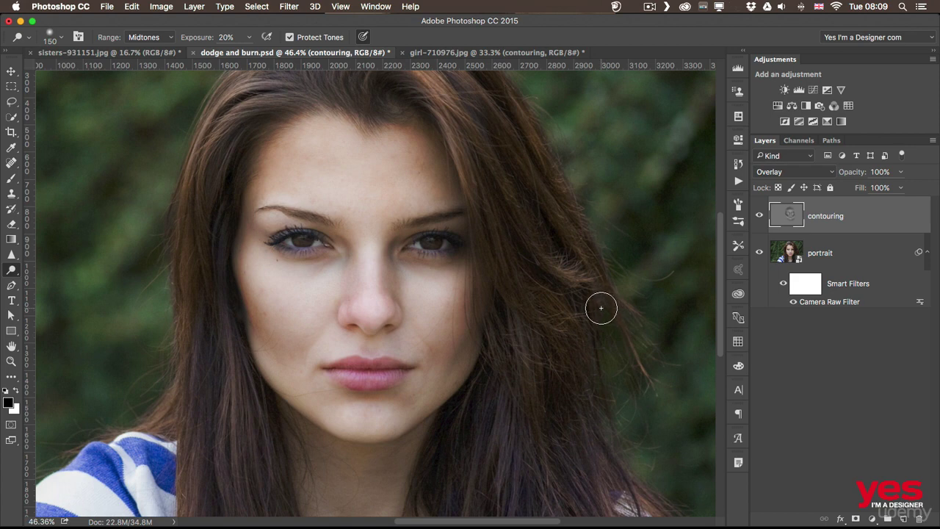
{"action": "key", "text": "super+comma"}
{"action": "key", "text": "super+comma"}
- Set the contouring layer to Normal and apply a Gaussian Blur with radius 16.2 pixels
{"action": "left_click", "coordinate": [789, 171]}
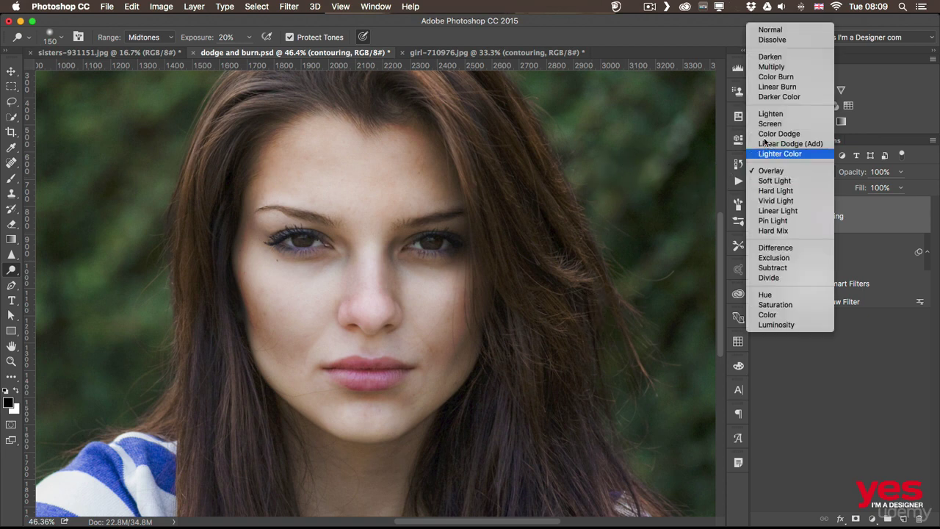
{"action": "left_click", "coordinate": [787, 31]}
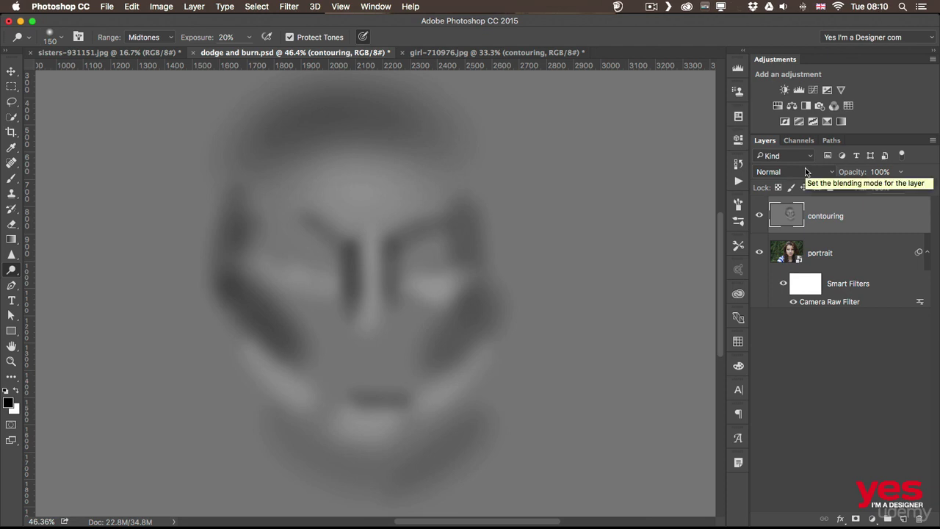
{"action": "left_click", "coordinate": [288, 7]}
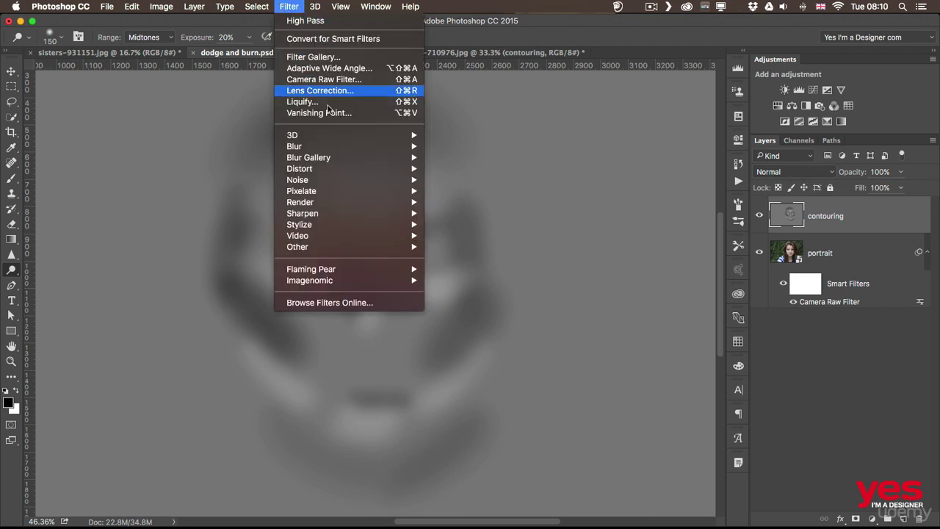
{"action": "mouse_move", "coordinate": [354, 147]}
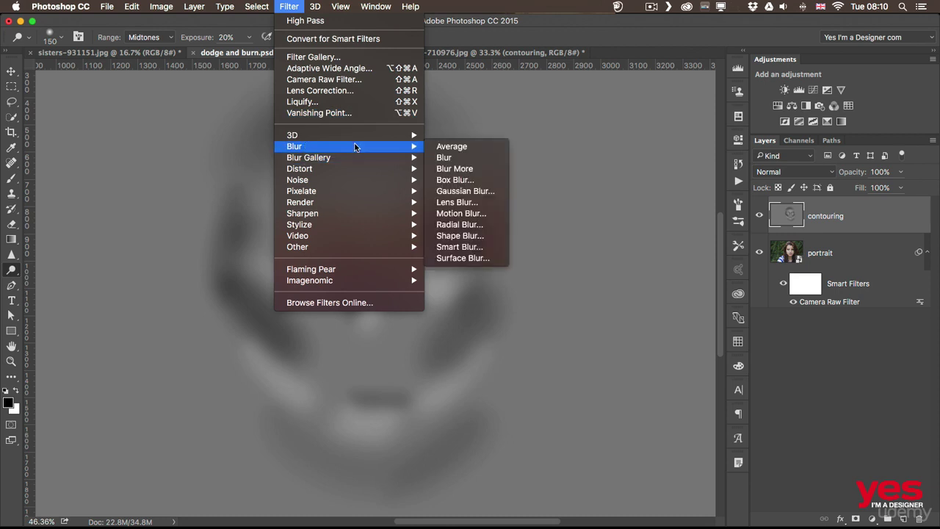
{"action": "left_click", "coordinate": [490, 192]}
{"action": "left_click_drag", "start_coordinate": [586, 302], "coordinate": [583, 302]}
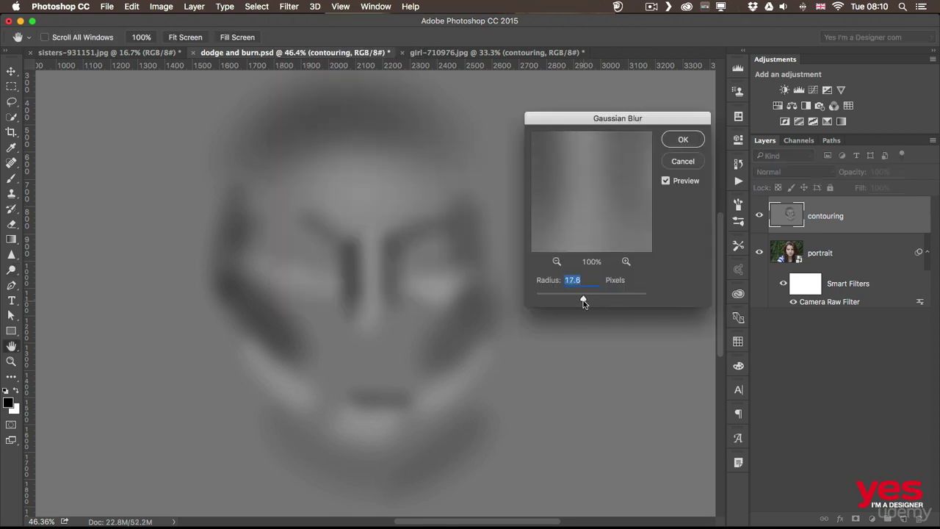
{"action": "left_click", "coordinate": [682, 142]}
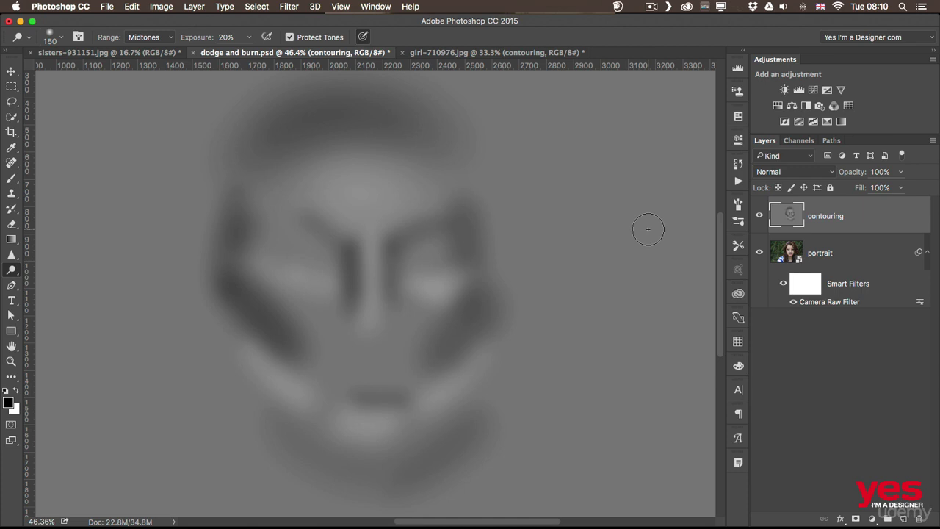
- Blend contouring in Overlay, try Soft Light with a visibility comparison, then return to Overlay
{"action": "left_click", "coordinate": [778, 173]}
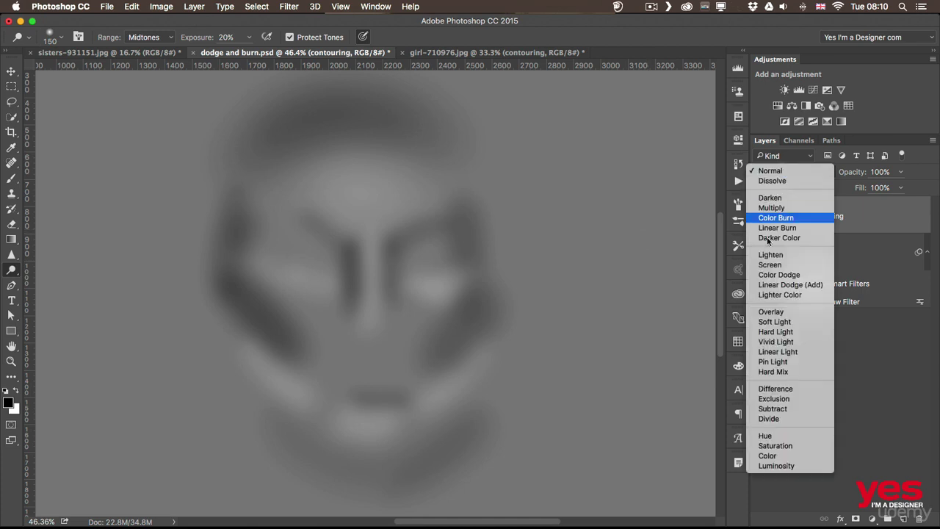
{"action": "left_click", "coordinate": [771, 301]}
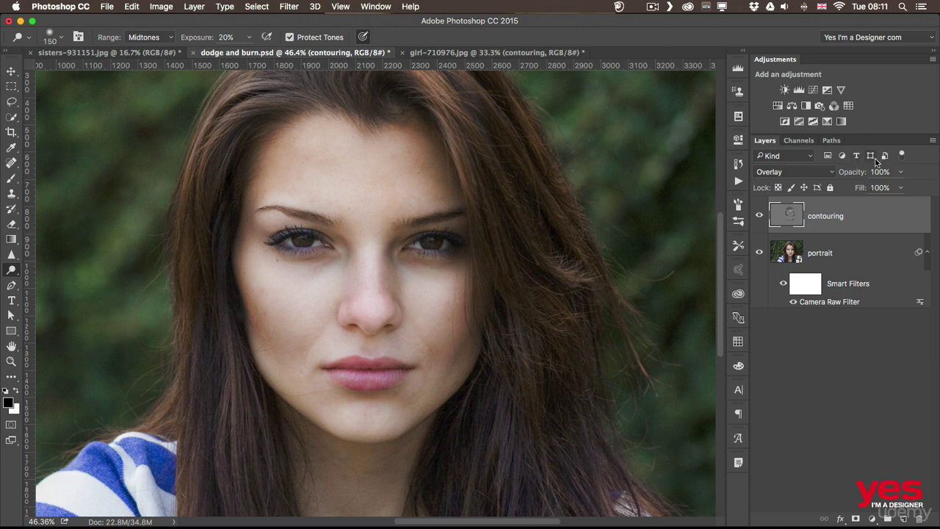
{"action": "left_click", "coordinate": [800, 173]}
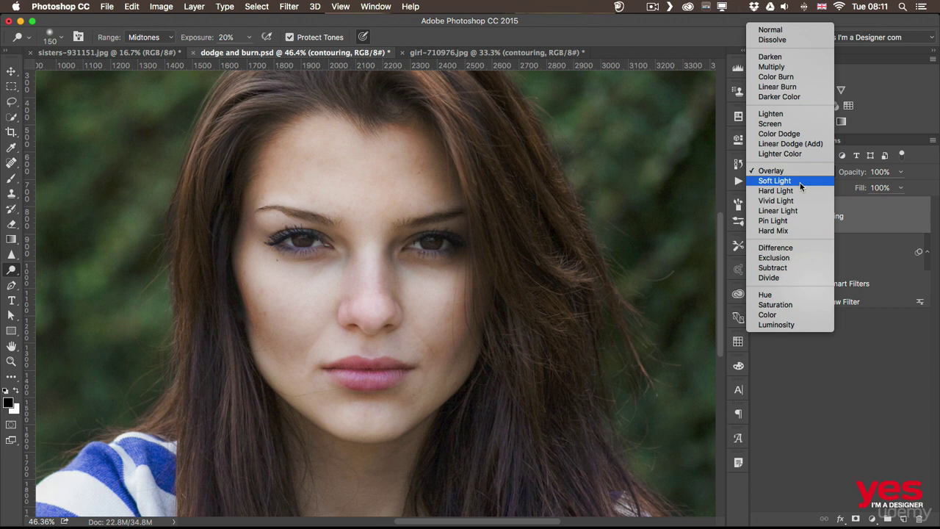
{"action": "left_click", "coordinate": [800, 181]}
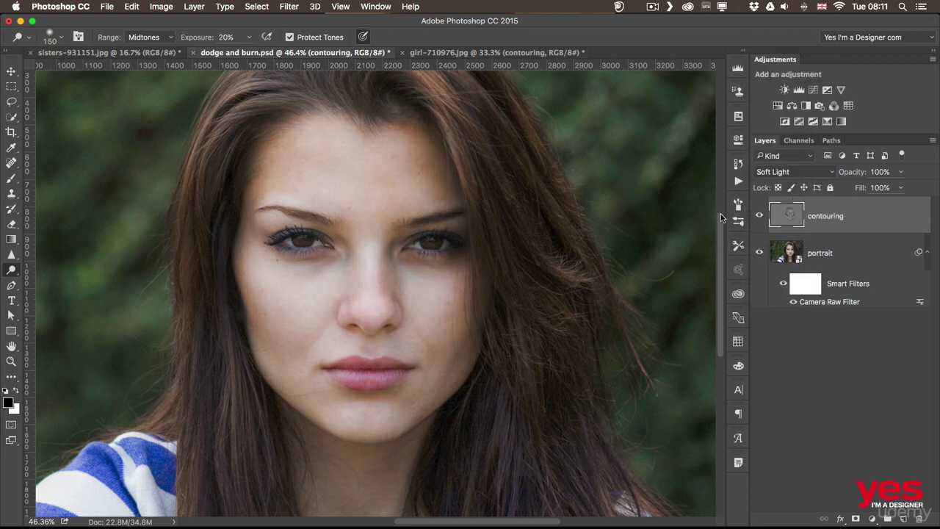
{"action": "key", "text": "super+comma"}
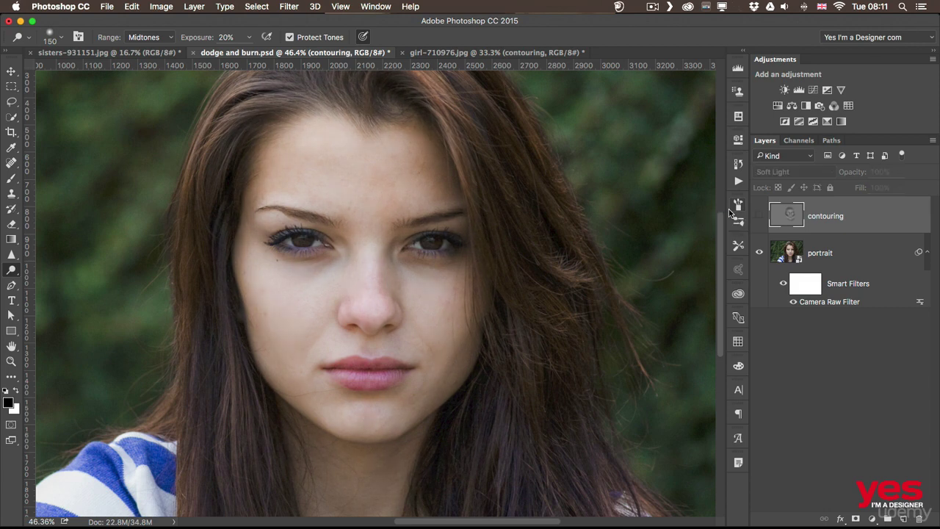
{"action": "key", "text": "super+comma"}
{"action": "key", "text": "super+comma"}
{"action": "key", "text": "super+comma"}
{"action": "left_click", "coordinate": [790, 170]}
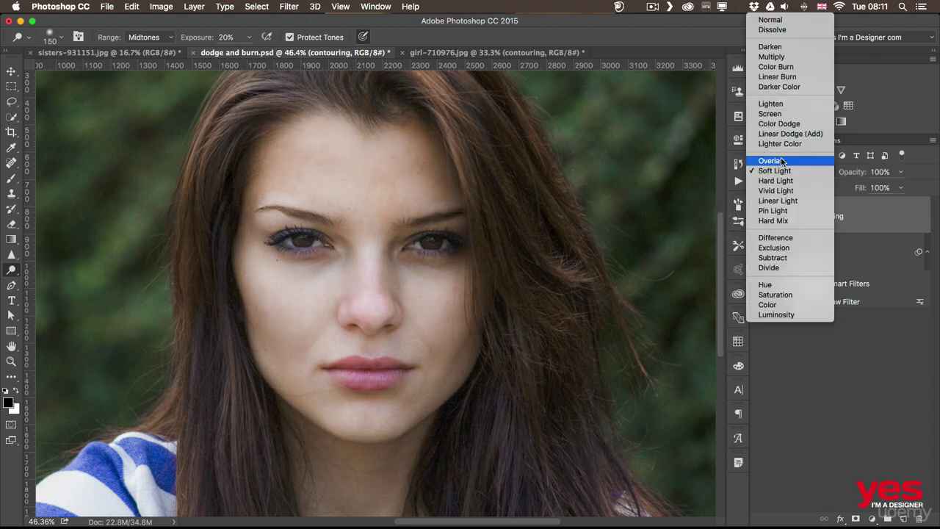
{"action": "left_click", "coordinate": [783, 160]}
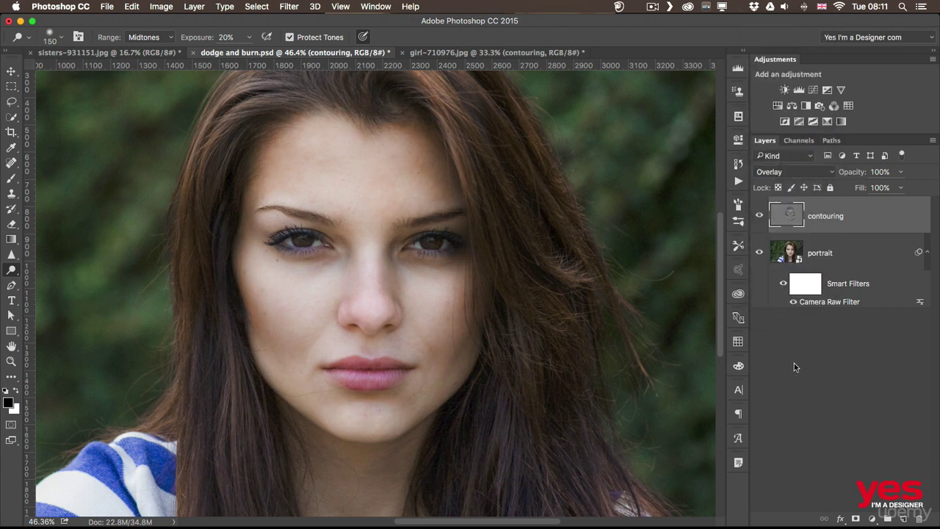
- Add a new layer named 'blush' above the contouring layer
{"action": "left_click", "coordinate": [902, 519]}
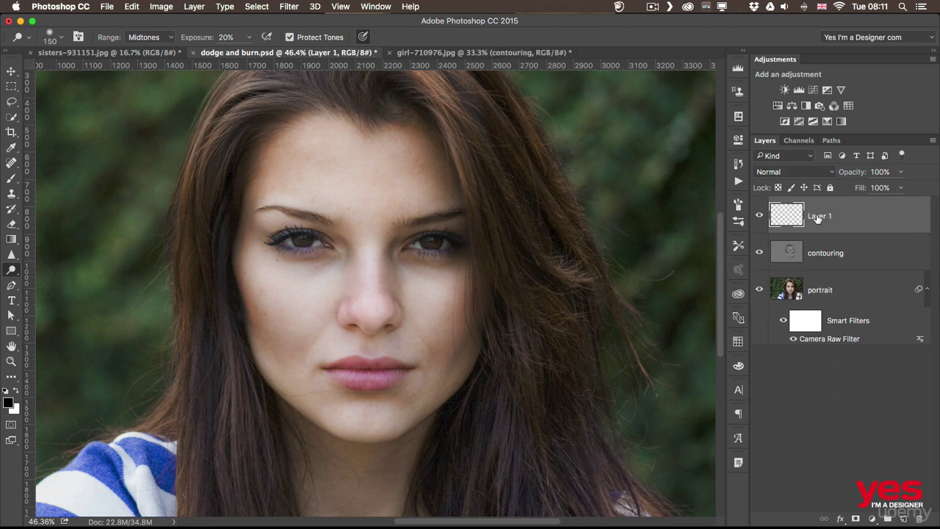
{"action": "double_click", "coordinate": [820, 216]}
{"action": "type", "text": "blush"}
{"action": "key", "text": "Return"}
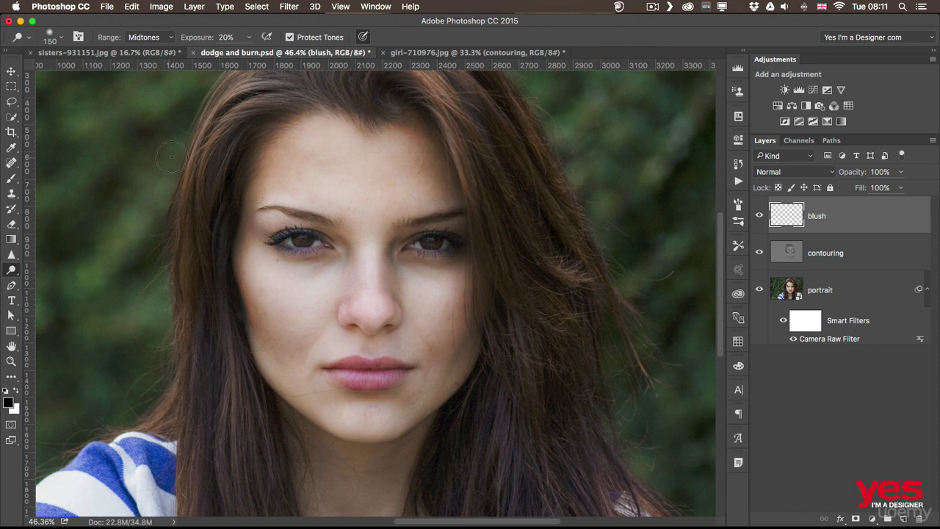
- Choose the Brush, sample pink from the lips, and set a large, very soft, low-opacity brush
{"action": "left_click", "coordinate": [11, 178]}
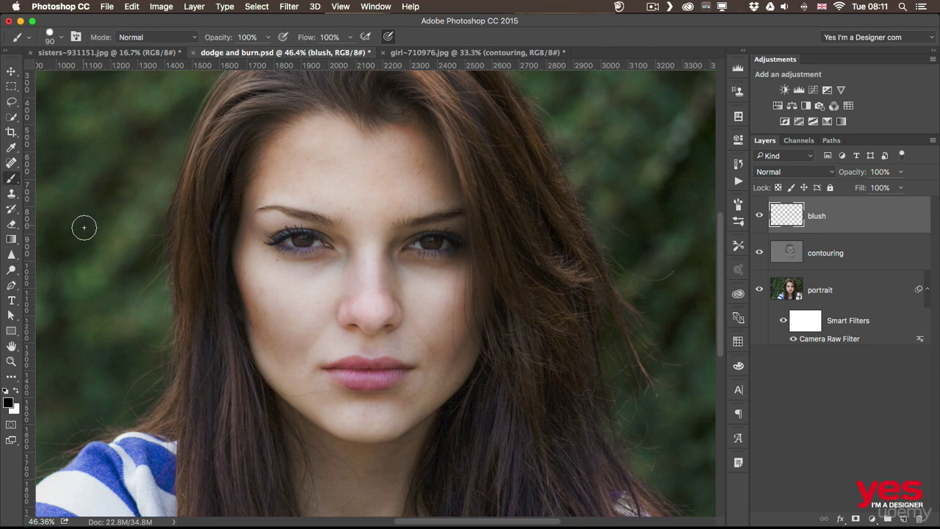
{"action": "left_click", "coordinate": [356, 362], "text": "alt"}
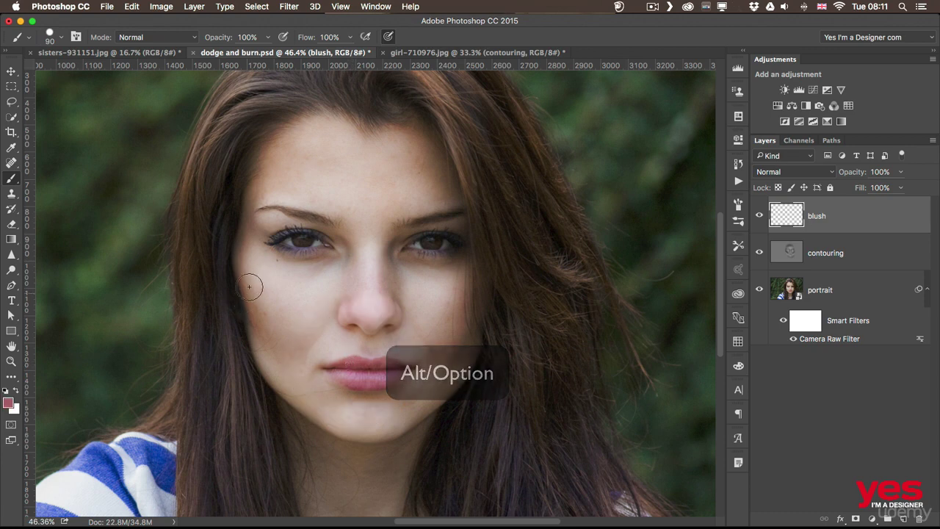
{"action": "key", "text": "bracketright"}
{"action": "key", "text": "bracketright"}
{"action": "key", "text": "bracketright"}
{"action": "key", "text": "bracketright"}
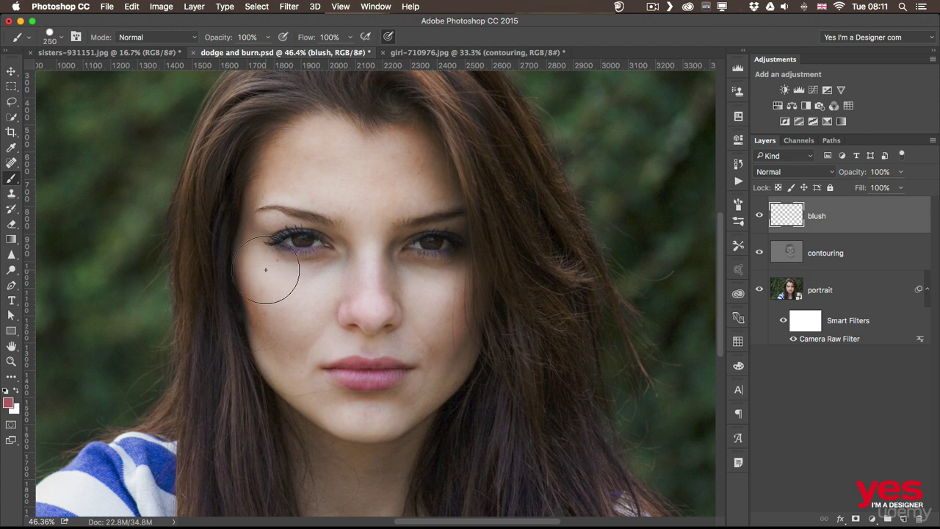
{"action": "key", "text": "bracketright"}
{"action": "key", "text": "bracketright"}
{"action": "mouse_move", "coordinate": [274, 317]}
{"action": "left_mouse_down", "text": "ctrl+alt"}
{"action": "mouse_move", "coordinate": [277, 217]}
{"action": "mouse_move", "coordinate": [265, 219]}
{"action": "left_mouse_up", "text": "ctrl+alt"}
{"action": "key", "text": "2"}
- Paint soft pink over the left cheek with 200 px then 300 px brush strokes
{"action": "key", "text": "bracketright"}
{"action": "key", "text": "bracketright"}
{"action": "key", "text": "Caps_Lock"}
{"action": "key", "text": "bracketleft"}
{"action": "key", "text": "bracketleft"}
{"action": "key", "text": "bracketleft"}
{"action": "key", "text": "bracketleft"}
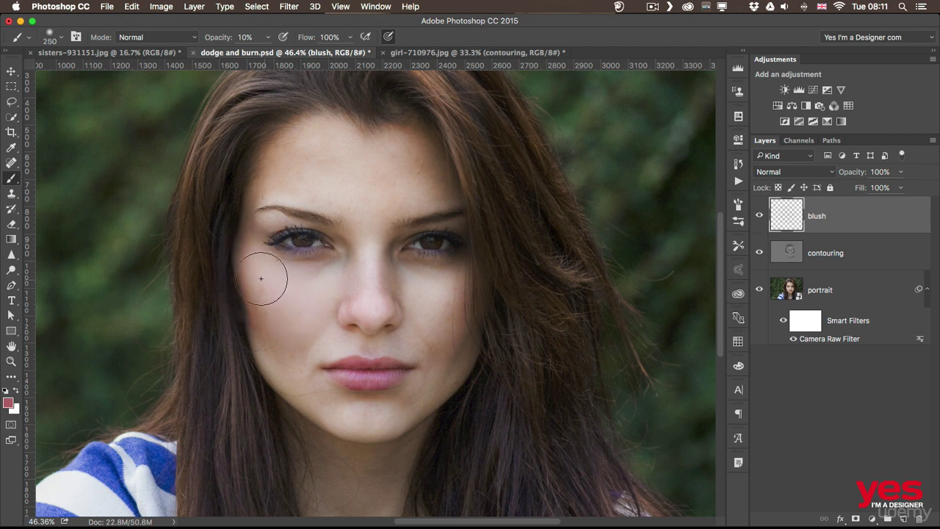
{"action": "mouse_move", "coordinate": [322, 301]}
{"action": "left_mouse_down"}
{"action": "mouse_move", "coordinate": [248, 264]}
{"action": "mouse_move", "coordinate": [270, 298]}
{"action": "mouse_move", "coordinate": [336, 326]}
{"action": "mouse_move", "coordinate": [260, 267]}
{"action": "mouse_move", "coordinate": [301, 314]}
{"action": "left_mouse_up"}
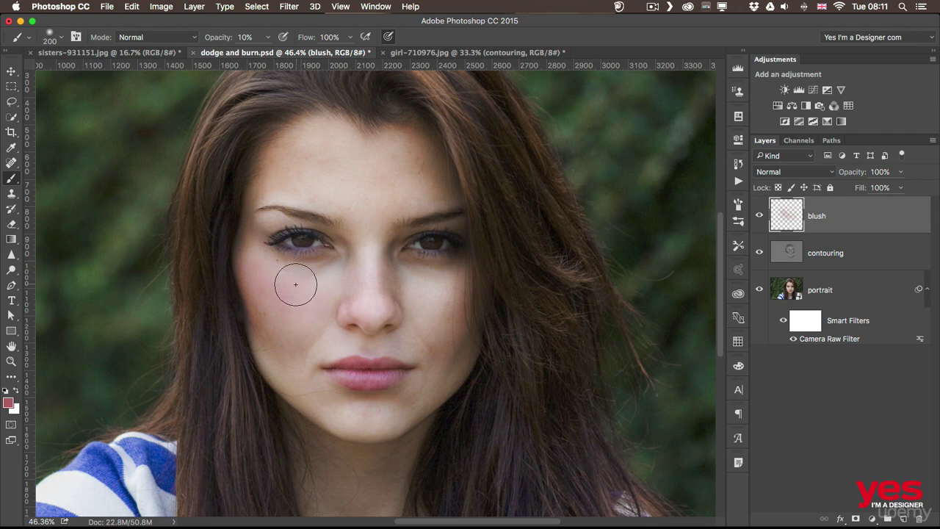
{"action": "key", "text": "bracketright"}
{"action": "key", "text": "bracketright"}
{"action": "left_click_drag", "start_coordinate": [262, 273], "coordinate": [307, 318]}
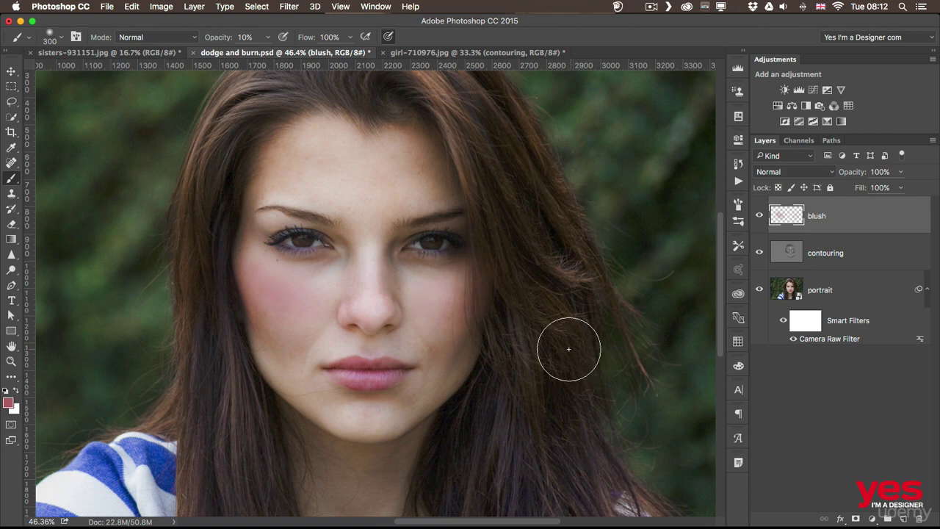
- Try Color, Soft Light and Overlay blend modes on the blush layer, toggling it to compare
{"action": "left_click", "coordinate": [794, 173]}
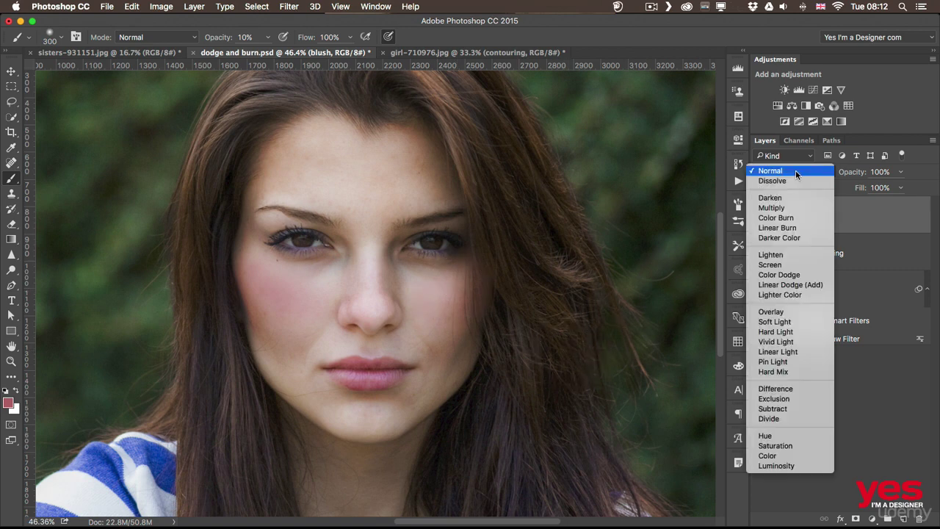
{"action": "left_click", "coordinate": [779, 457]}
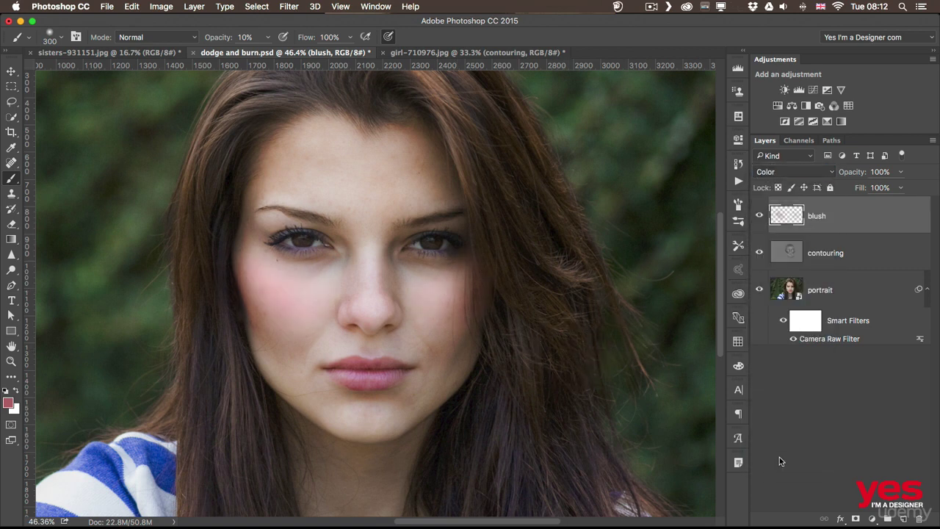
{"action": "left_click", "coordinate": [790, 172]}
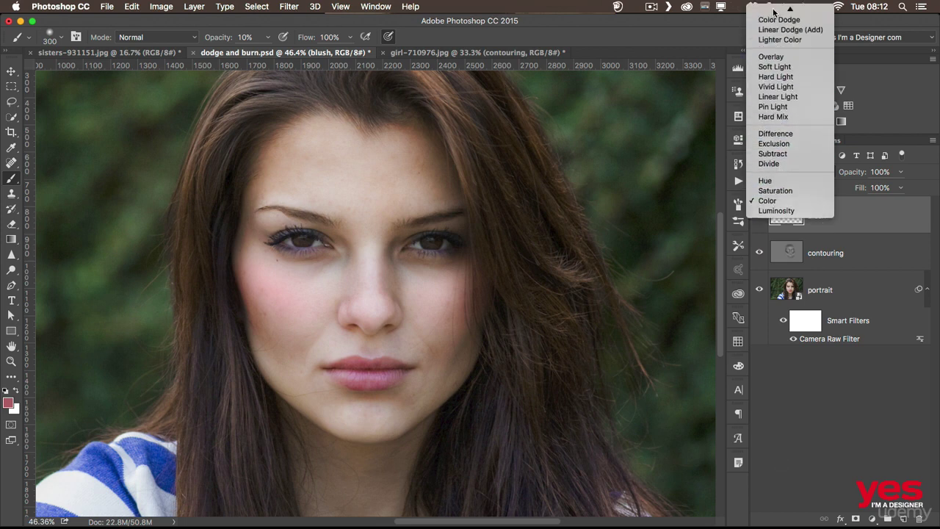
{"action": "left_click", "coordinate": [784, 89]}
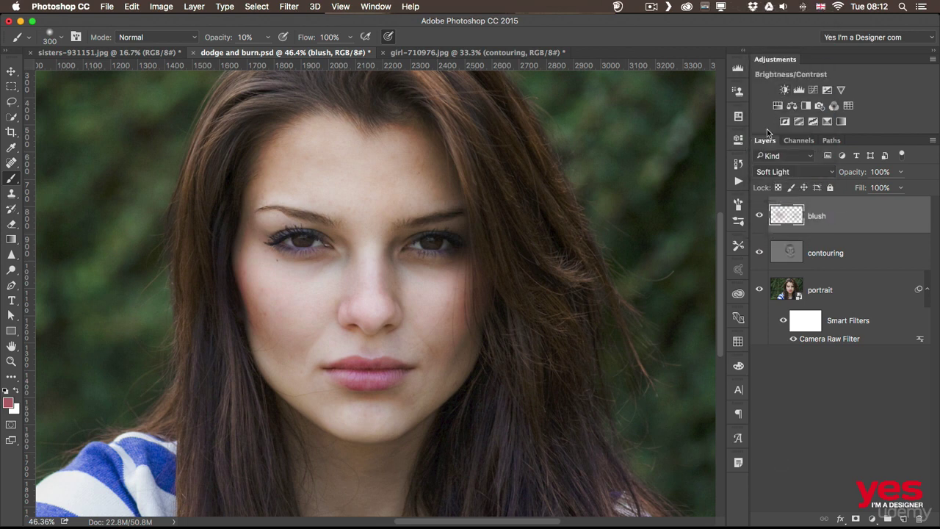
{"action": "left_click", "coordinate": [768, 174]}
{"action": "left_click", "coordinate": [770, 163]}
{"action": "key", "text": "super+comma"}
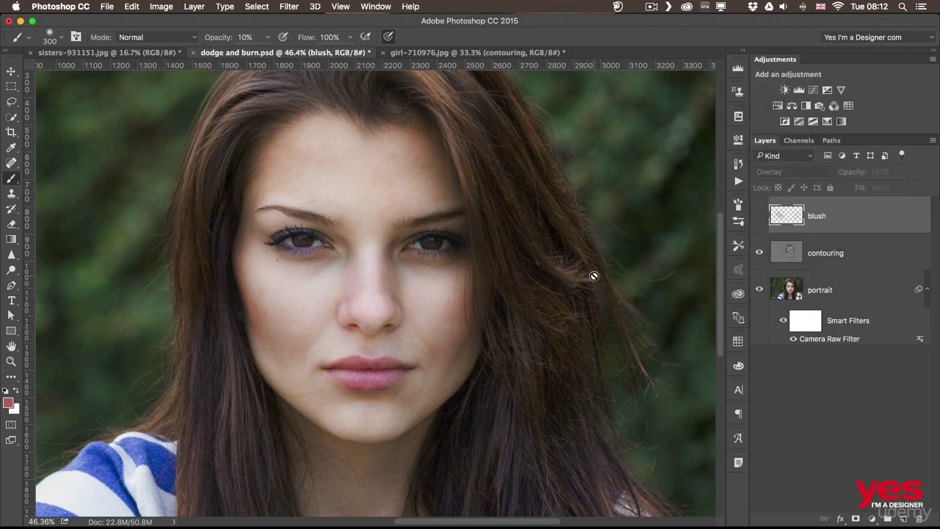
{"action": "key", "text": "super+comma"}
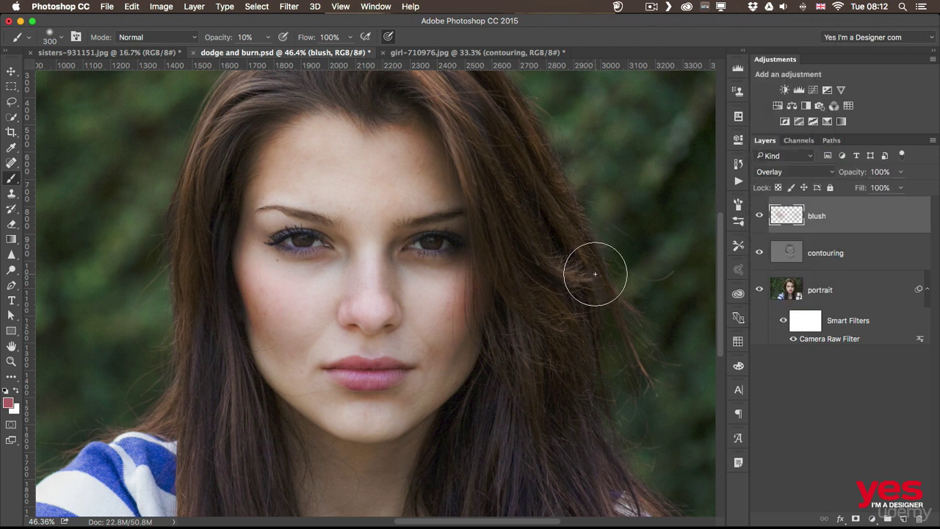
{"action": "key", "text": "super+comma"}
{"action": "key", "text": "super+comma"}
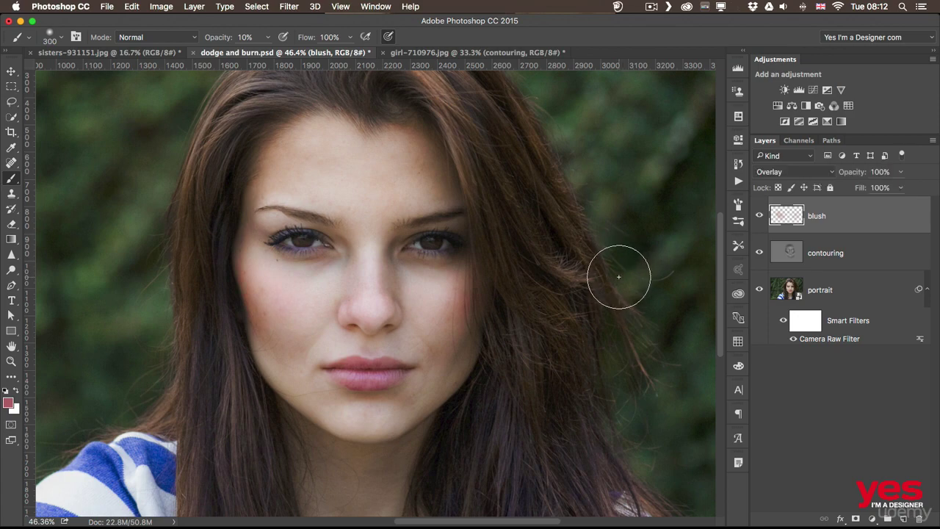
- Set the blush layer back to Color and compare the full portrait with contouring and blush hidden
{"action": "left_click", "coordinate": [778, 173]}
{"action": "left_click", "coordinate": [782, 324]}
{"action": "key", "text": "super+minus"}
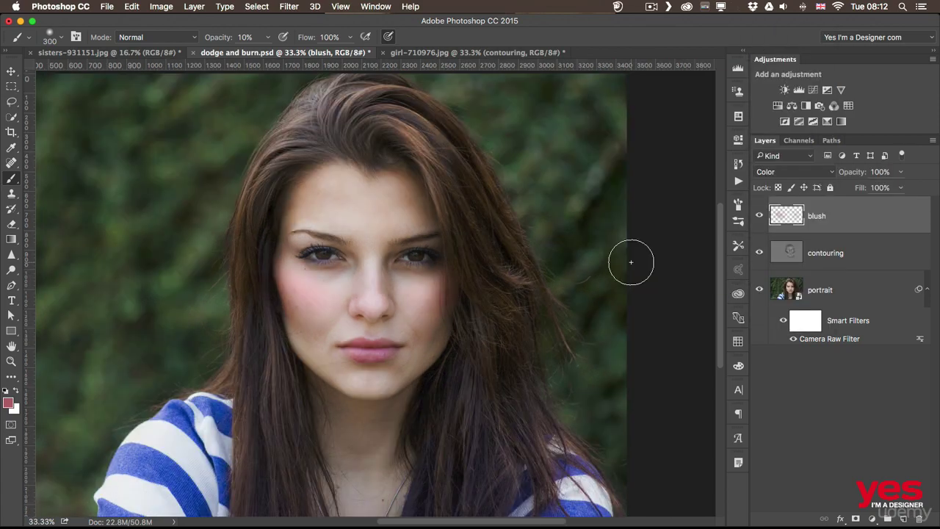
{"action": "left_click", "coordinate": [760, 253]}
{"action": "left_click", "coordinate": [758, 216]}
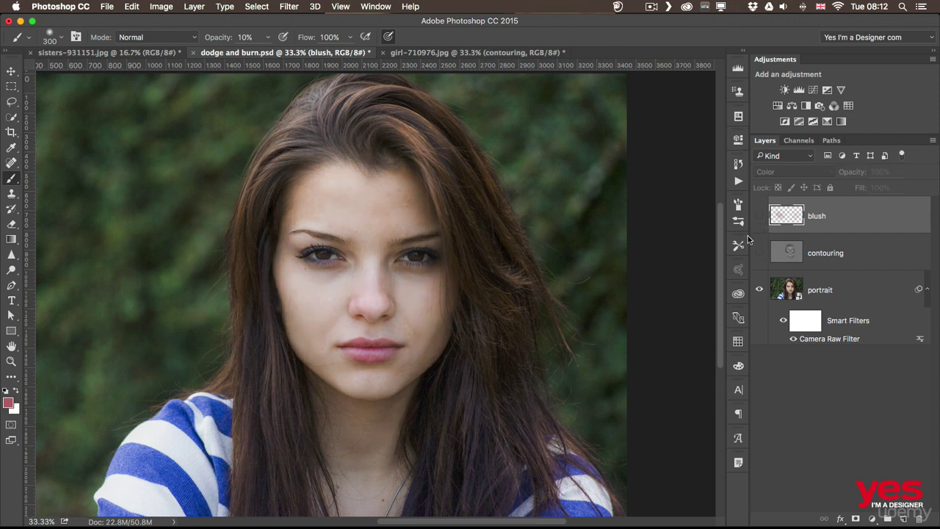
{"action": "left_click", "coordinate": [760, 253]}
{"action": "left_click", "coordinate": [760, 216]}
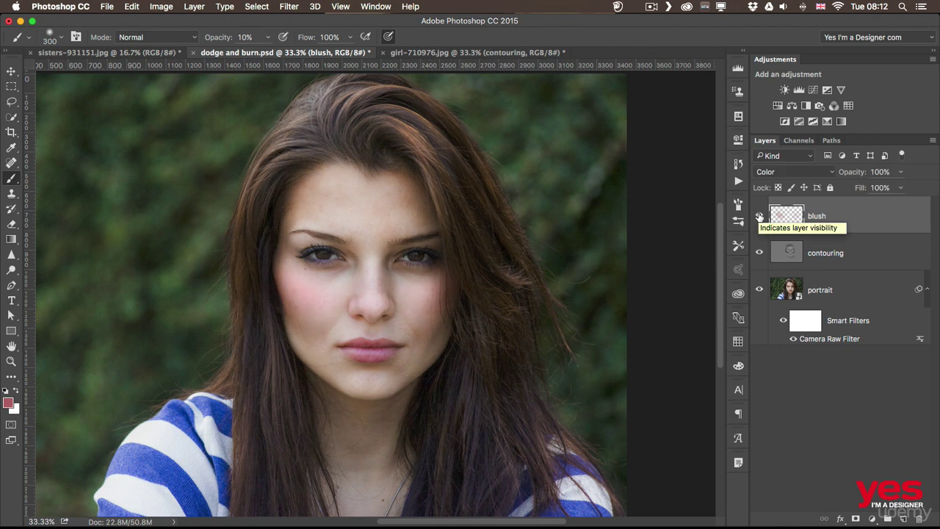
- Select the contouring layer and switch to the Dodge tool on Midtones at 20% exposure
{"action": "left_click", "coordinate": [838, 255]}
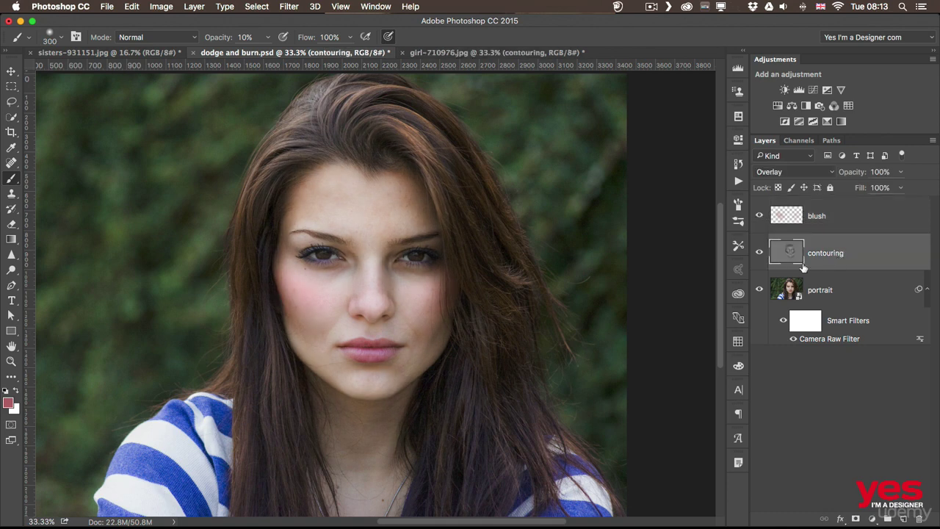
{"action": "key", "text": "o"}
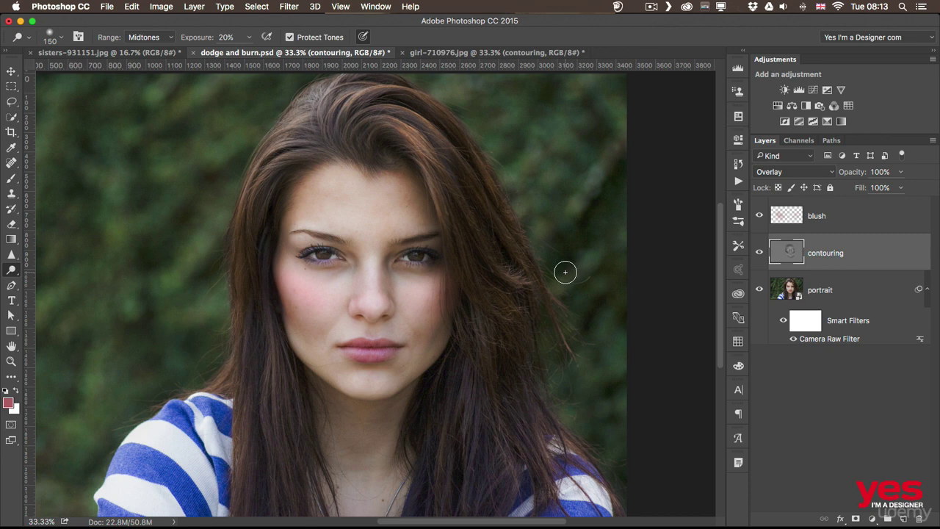
{"action": "mouse_move", "coordinate": [761, 252]}
{"action": "left_mouse_down"}
{"action": "mouse_move", "coordinate": [758, 215]}
{"action": "mouse_move", "coordinate": [759, 252]}
{"action": "left_mouse_up"}
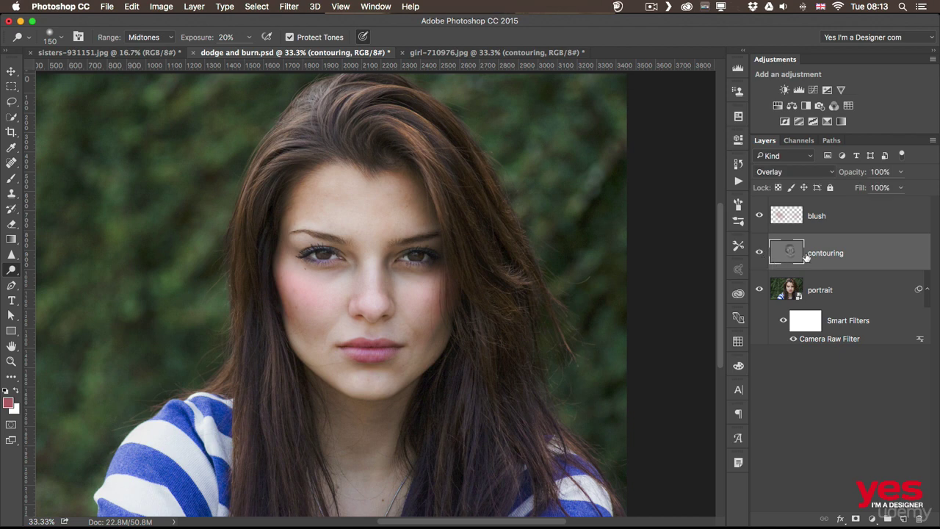